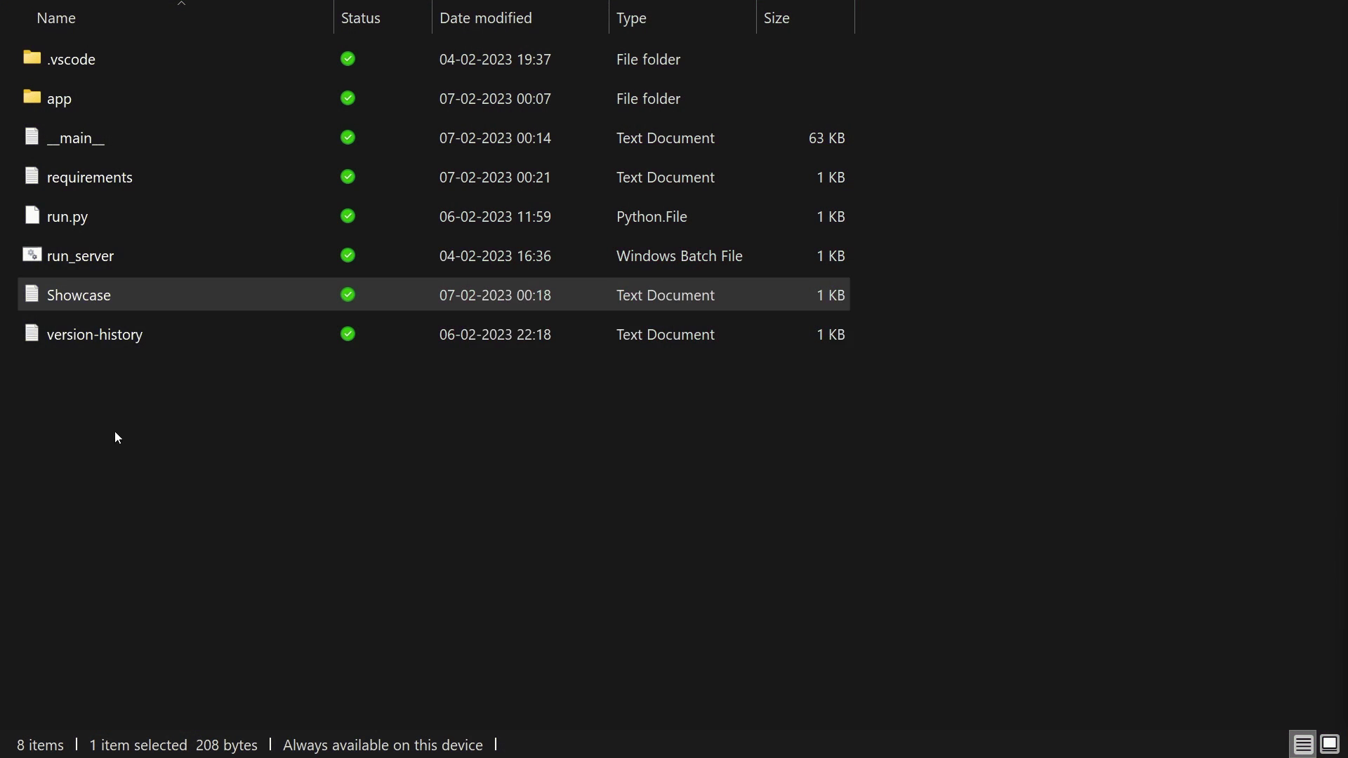
# Step: Run the run_server batch file to start the Flask pricing app with python run.py
pyautogui.doubleClick(90, 258)
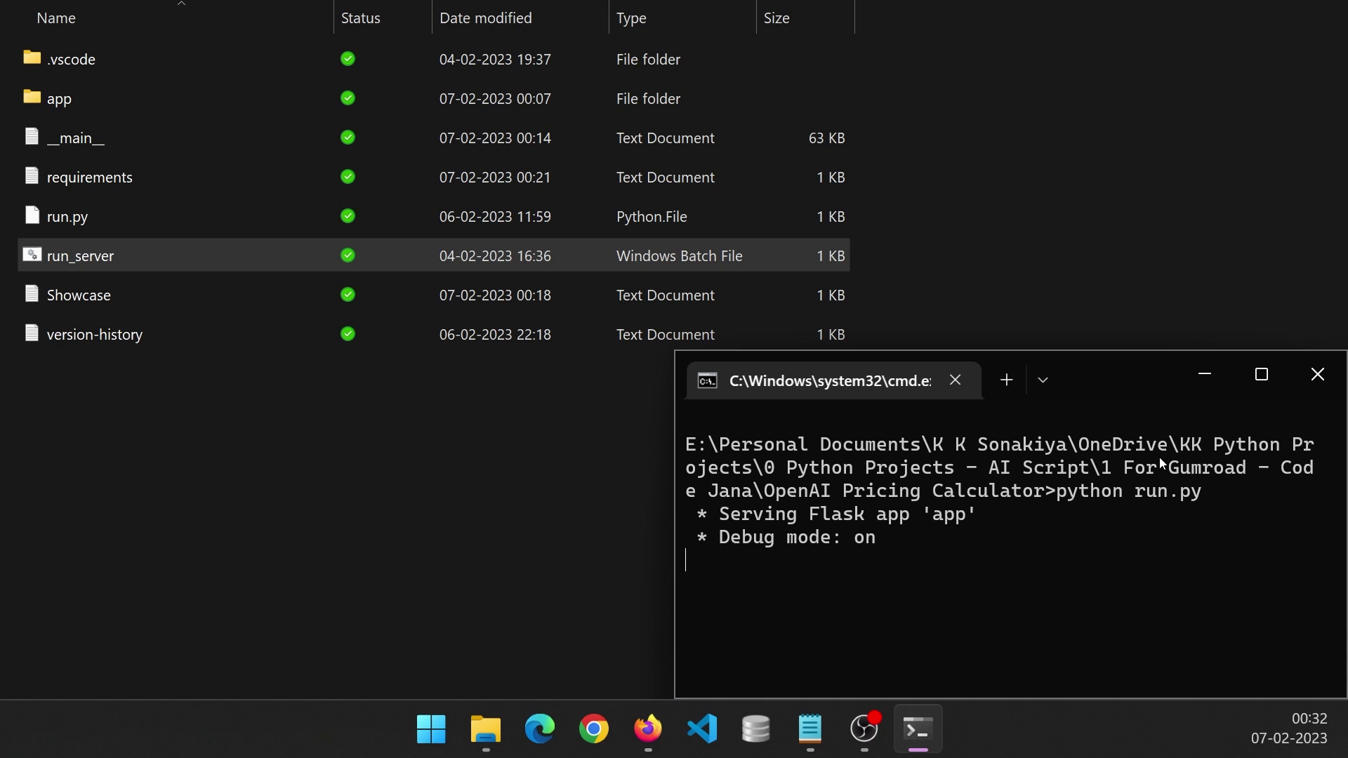
# Step: Open the local pricing calculator at 127.0.0.1 in Firefox and go to its calculator form
pyautogui.click(648, 730)
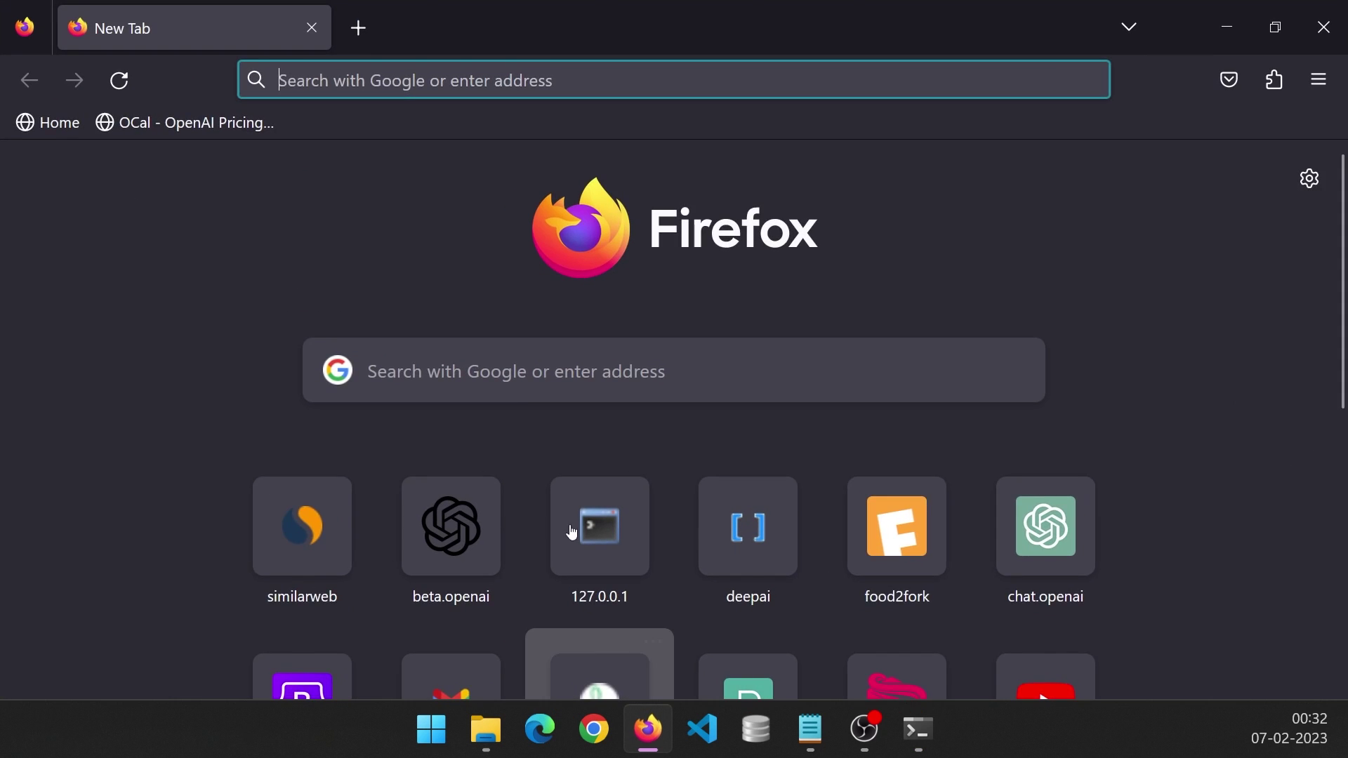
pyautogui.click(572, 534)
pyautogui.moveTo(384, 81); pyautogui.dragTo(422, 81)
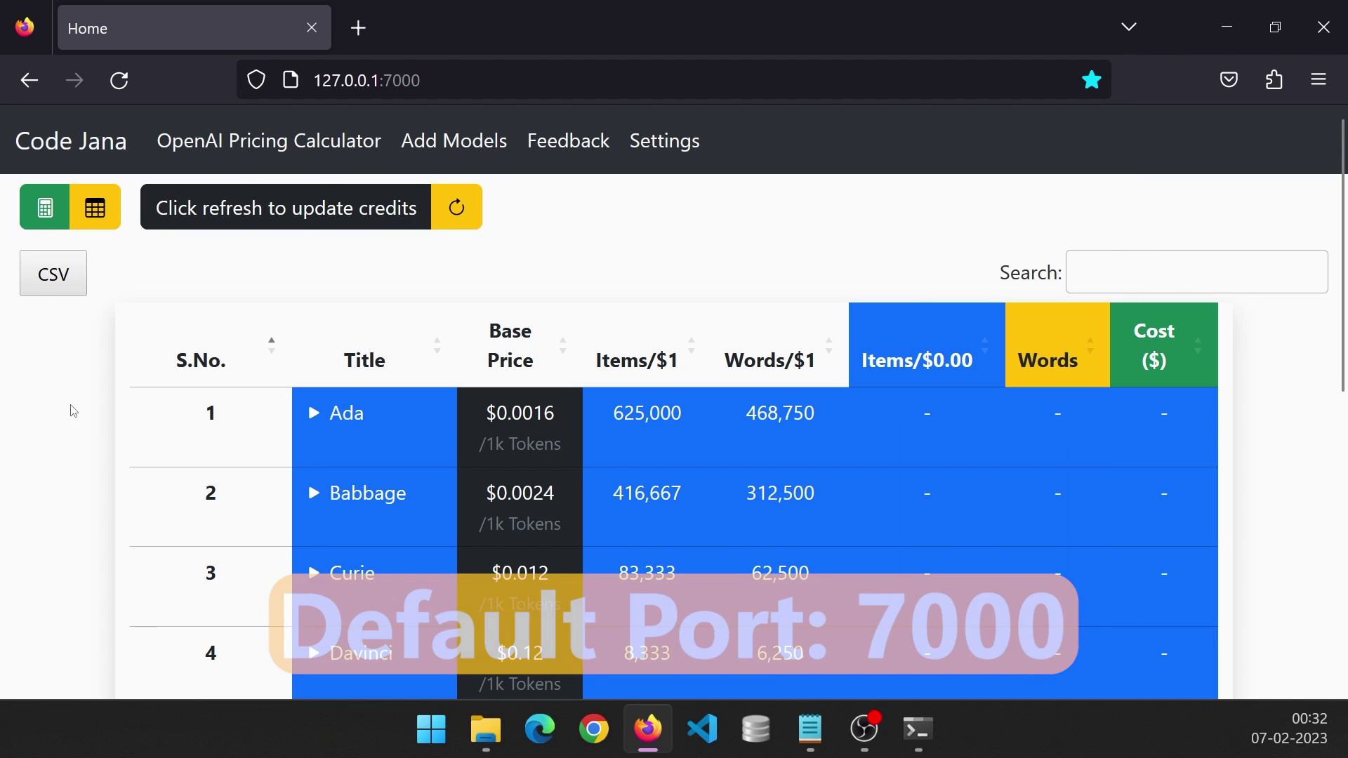
pyautogui.click(70, 411)
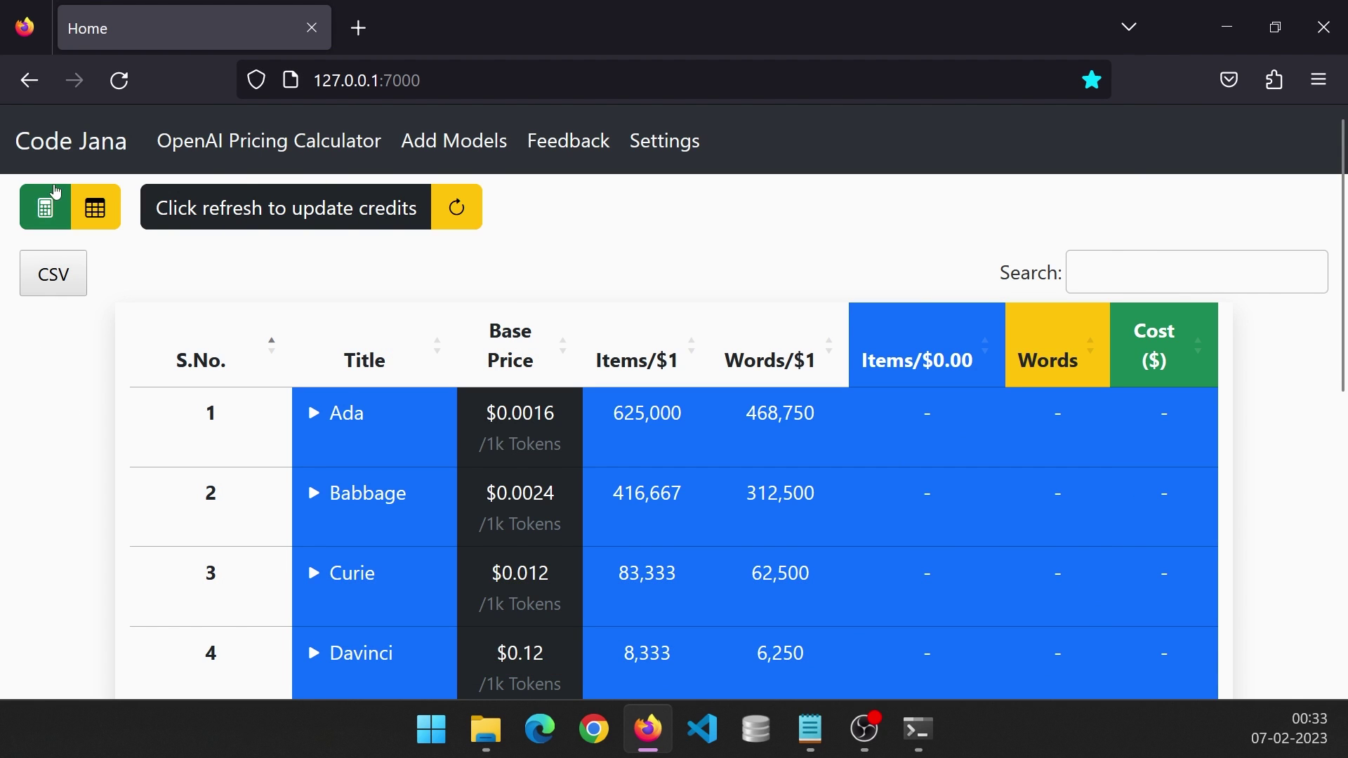
pyautogui.click(45, 207)
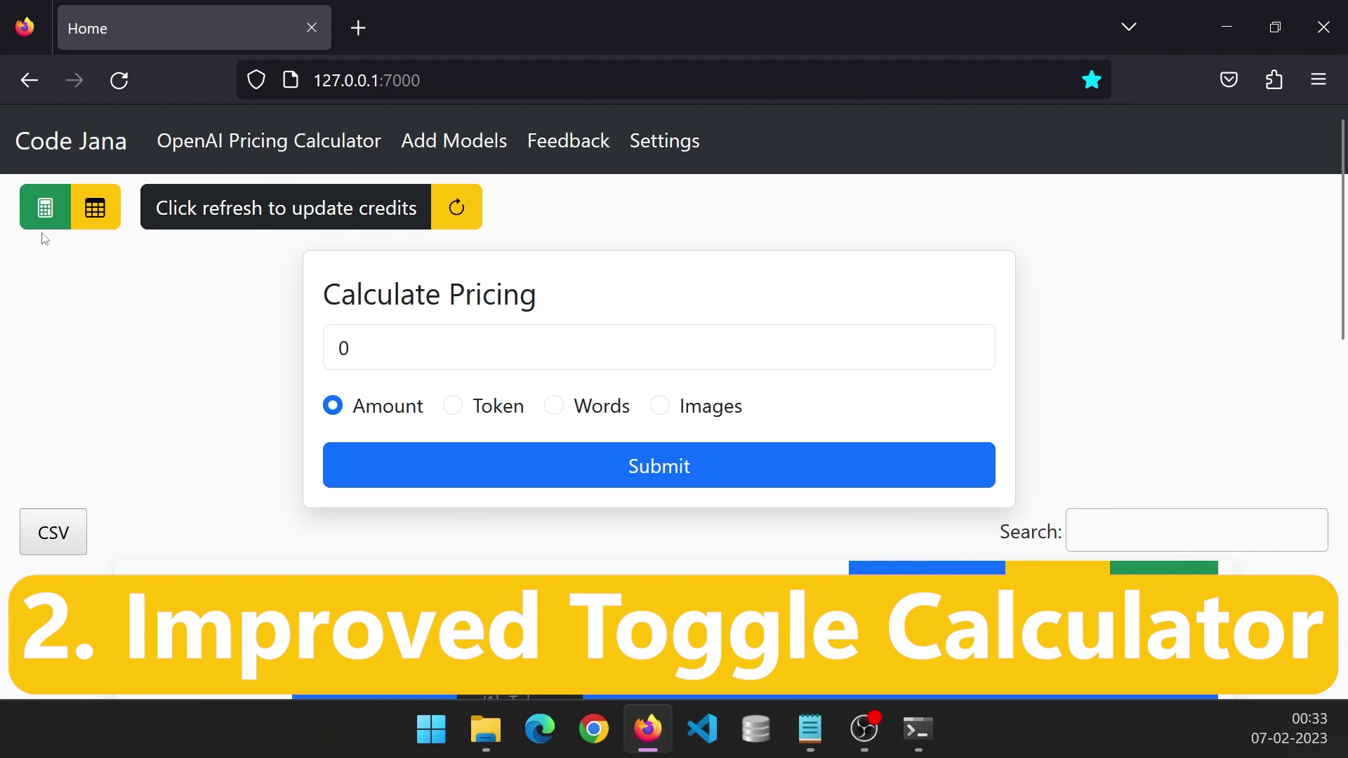
# Step: Calculate pricing for an Amount of 18, giving Items/$18.00 and Words/$18.00
pyautogui.scroll(-2, 215, 387)
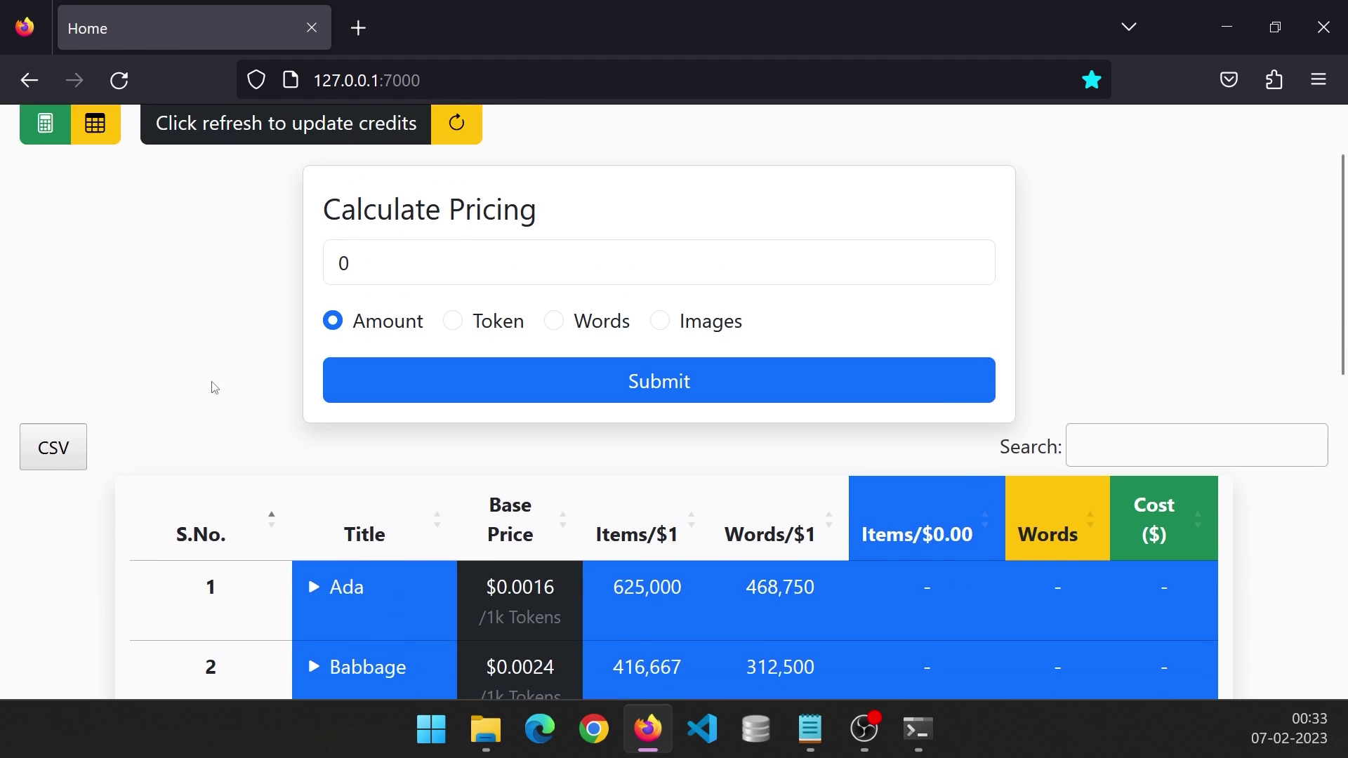
pyautogui.scroll(2, 210, 385)
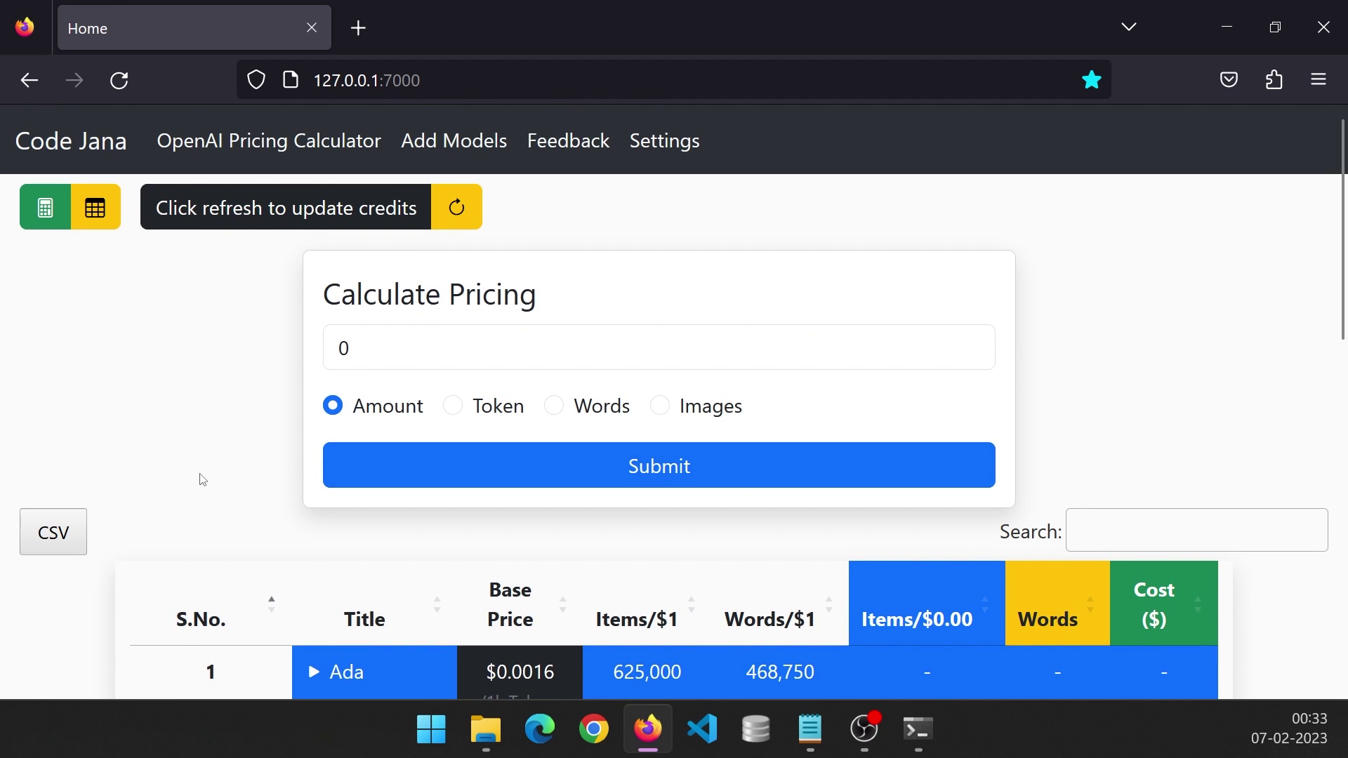
pyautogui.press('Tab')
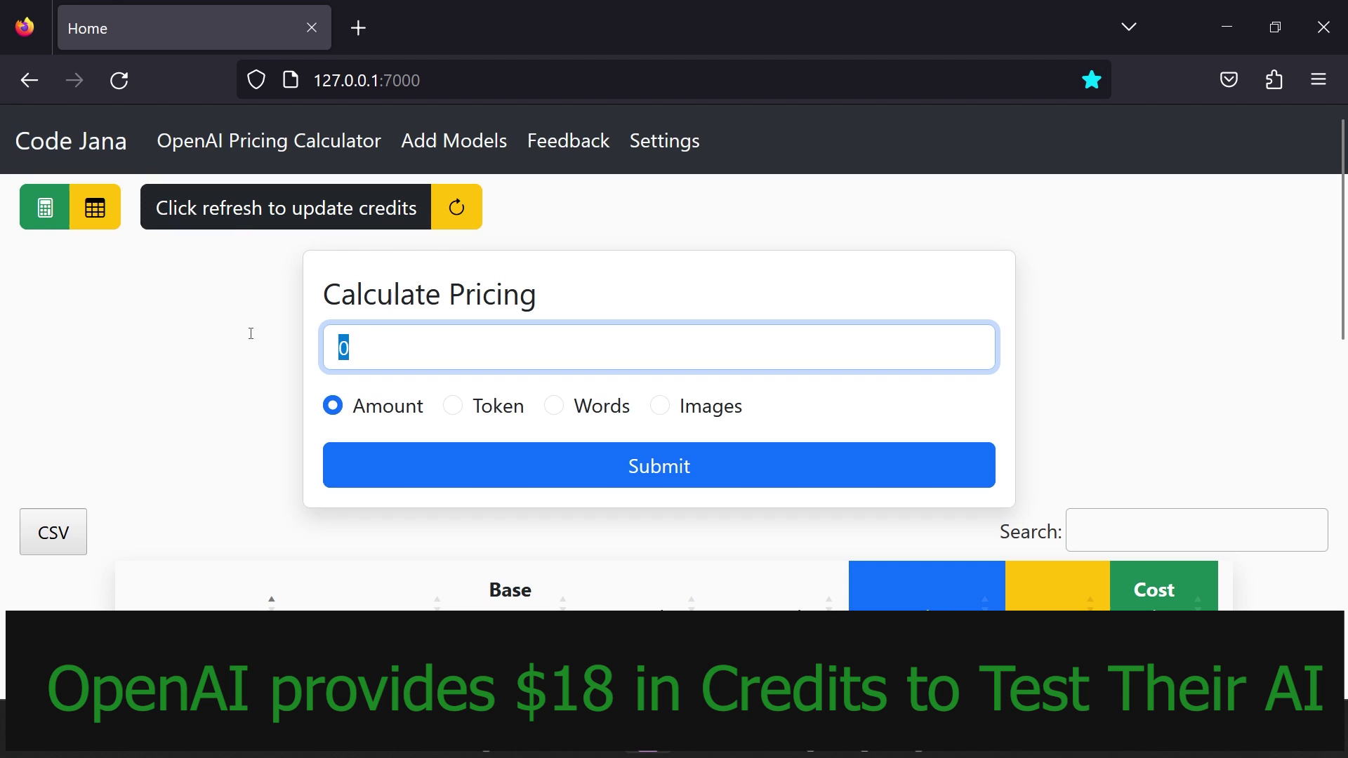
pyautogui.write('18')
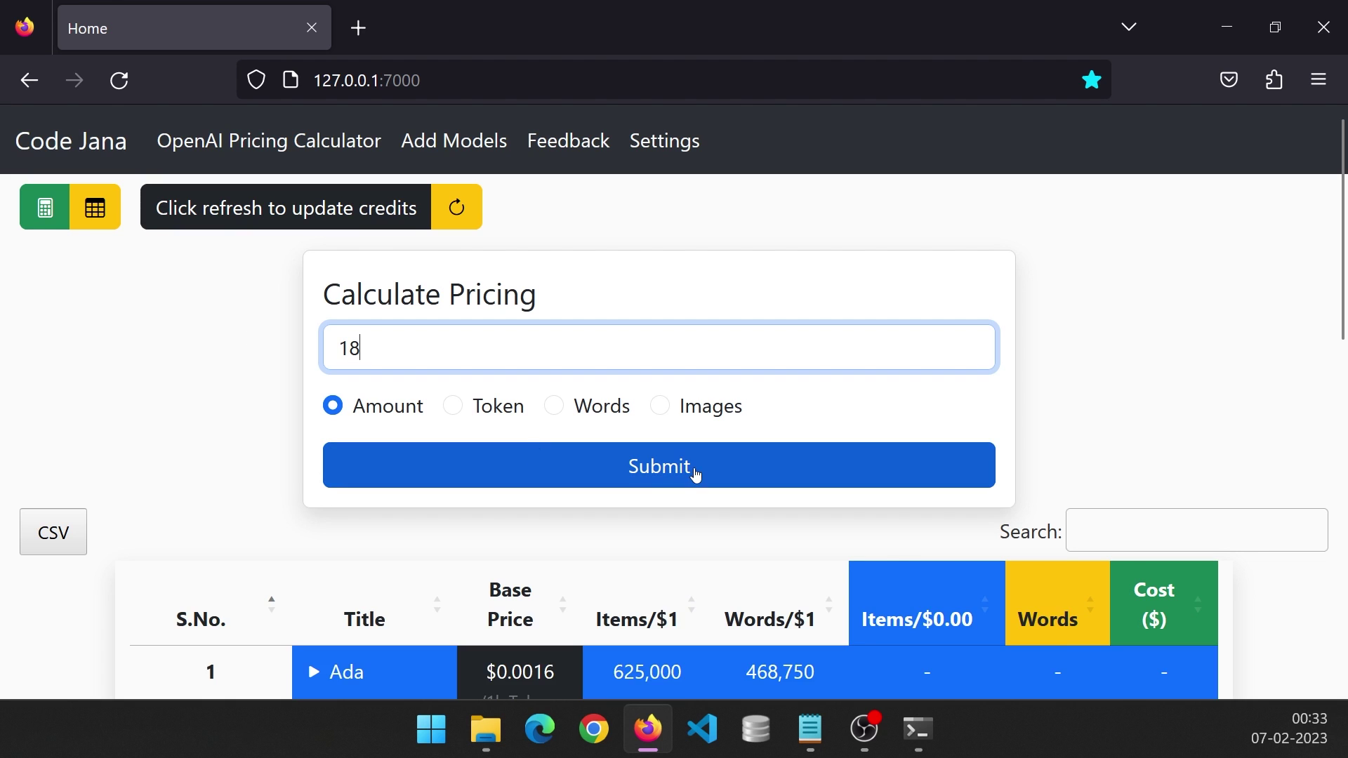
pyautogui.click(694, 469)
pyautogui.scroll(-4, 537, 497)
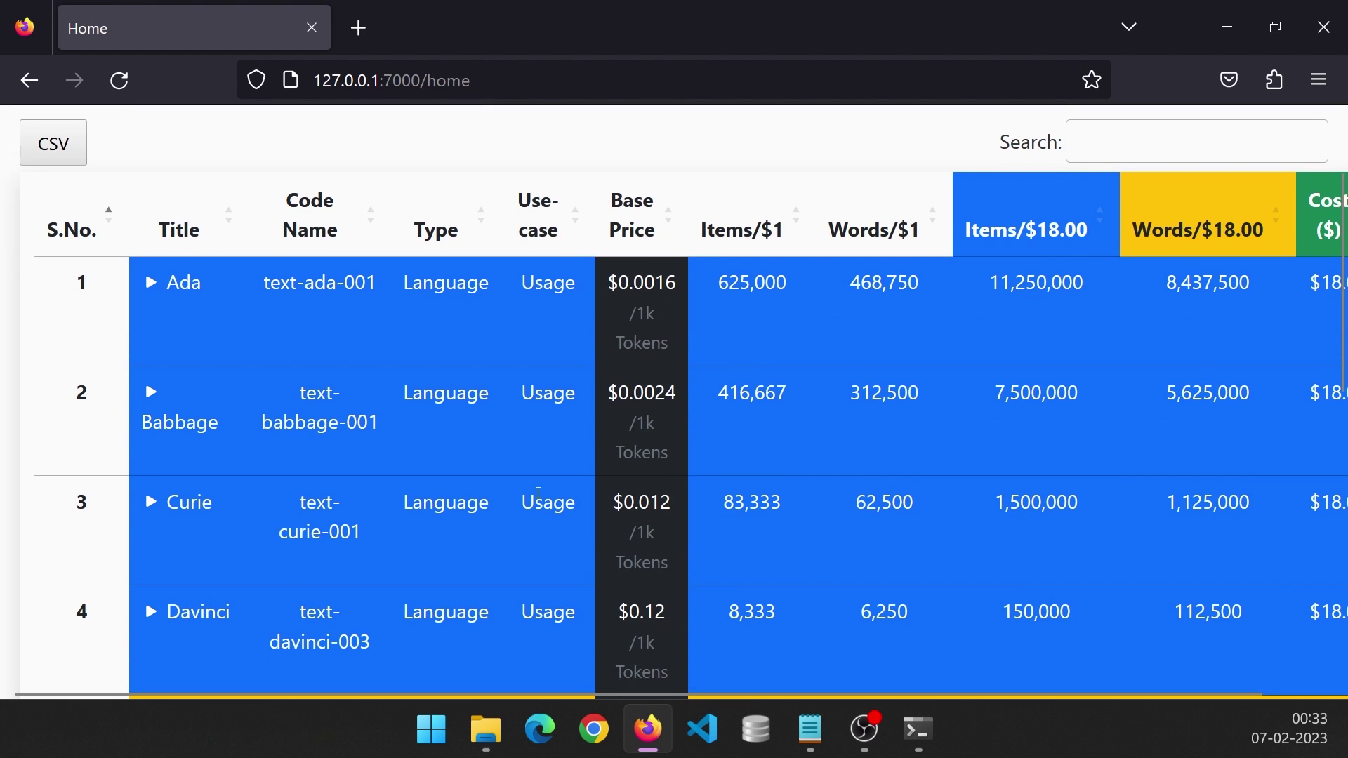
pyautogui.scroll(2, 538, 493)
# Step: In Toggle Columns, save 2,3,4 as the default hidden column indexes
pyautogui.scroll(2, 1001, 235)
pyautogui.click(96, 205)
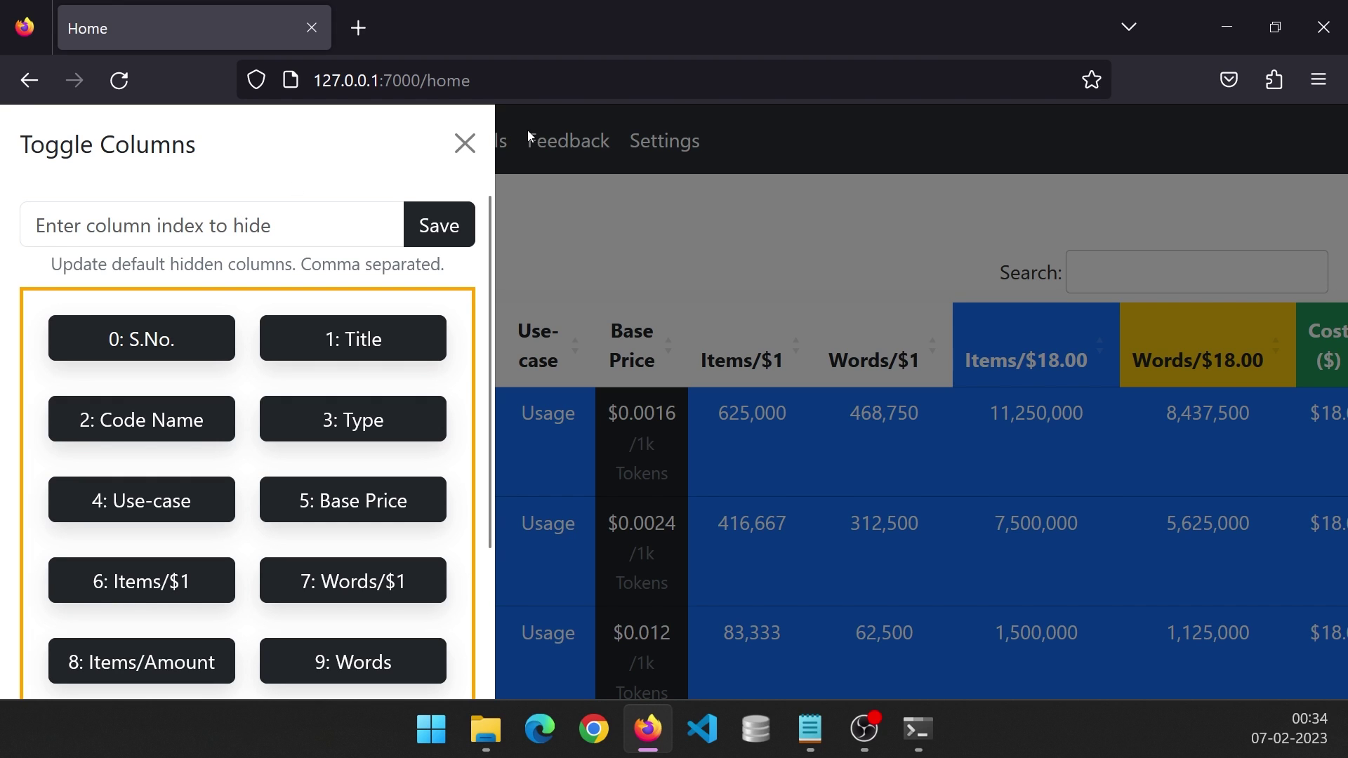
pyautogui.scroll(-2, 232, 331)
pyautogui.scroll(2, 232, 332)
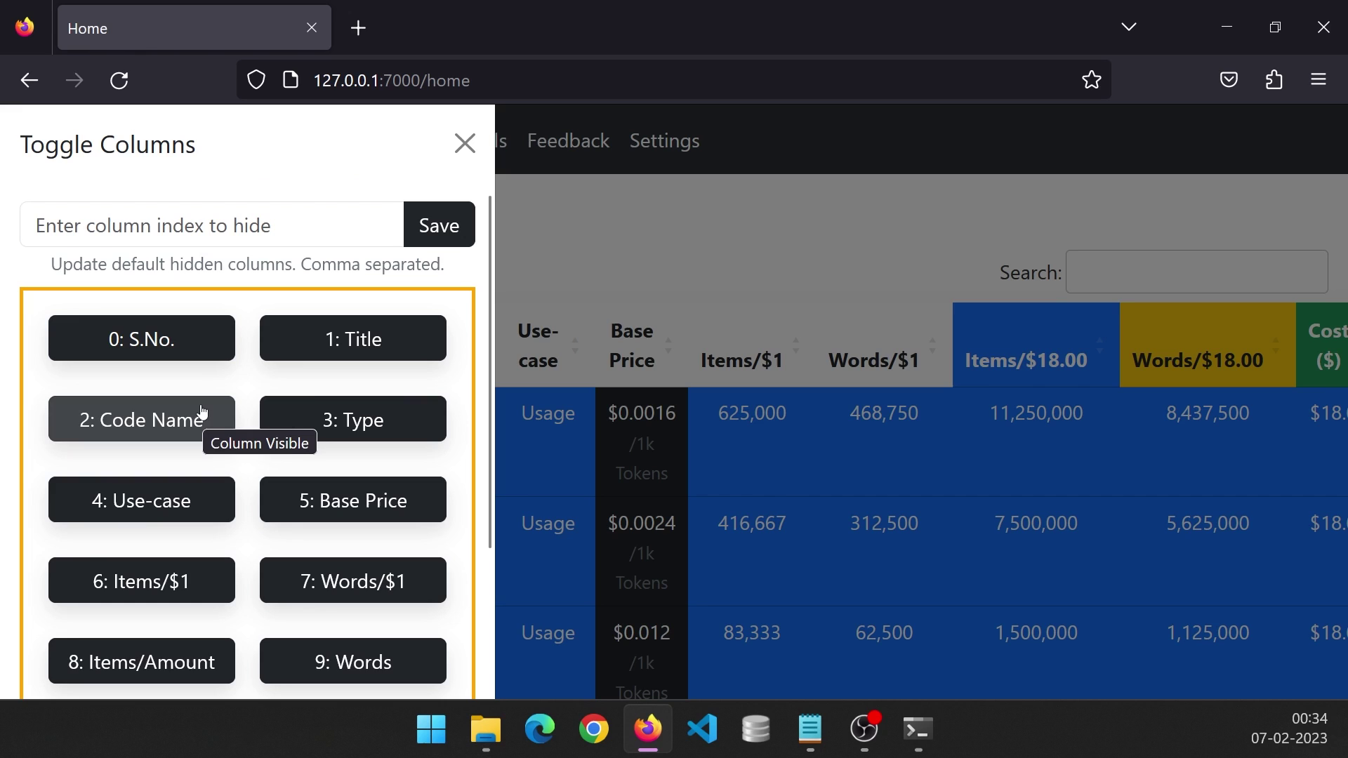
pyautogui.click(198, 219)
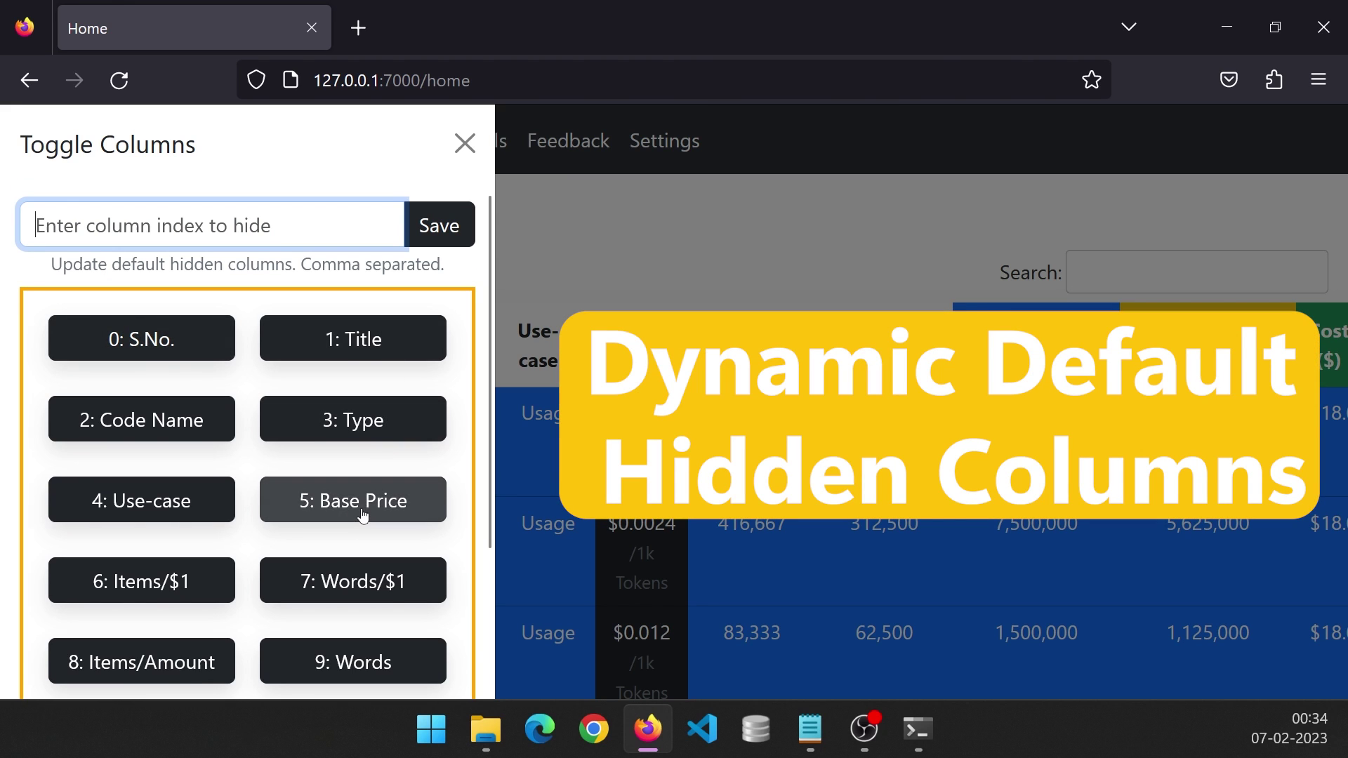
pyautogui.scroll(-2, 354, 514)
pyautogui.scroll(2, 156, 409)
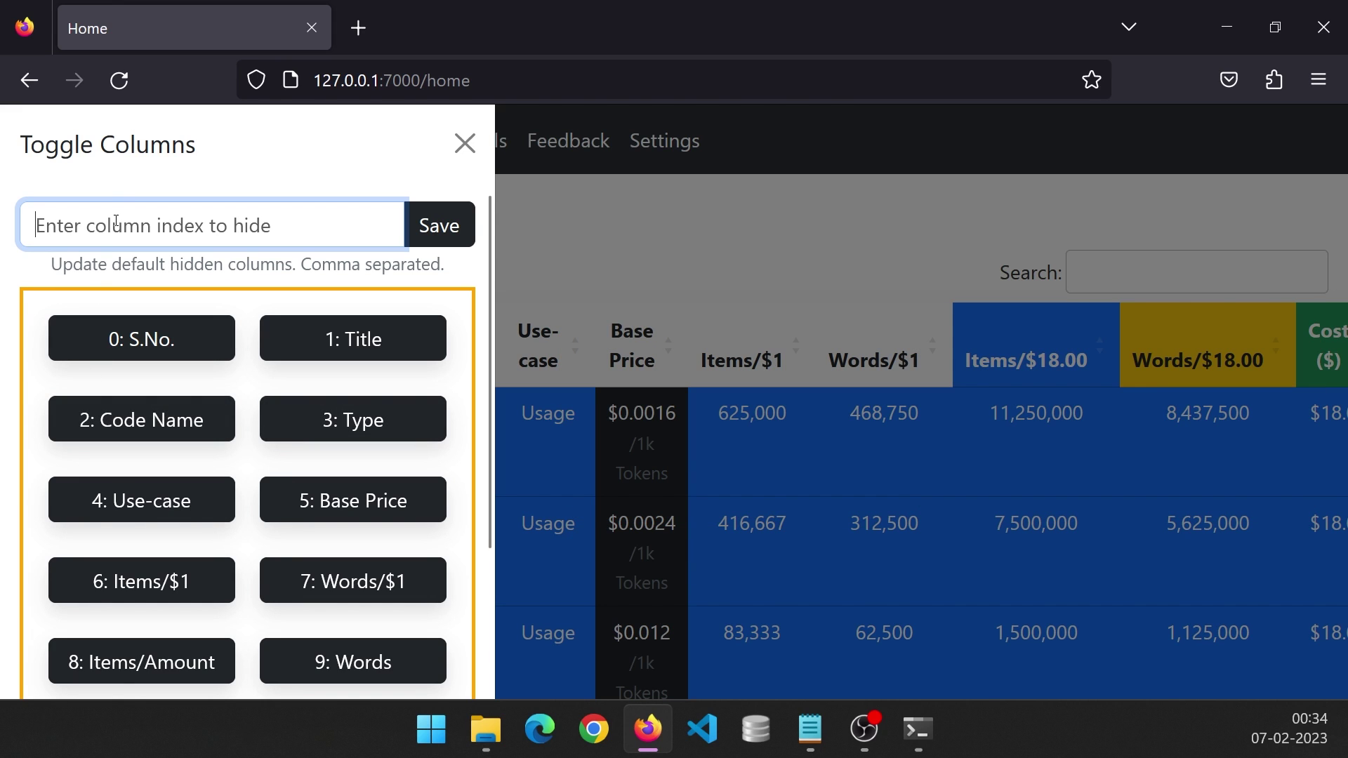
pyautogui.write('2,3,4')
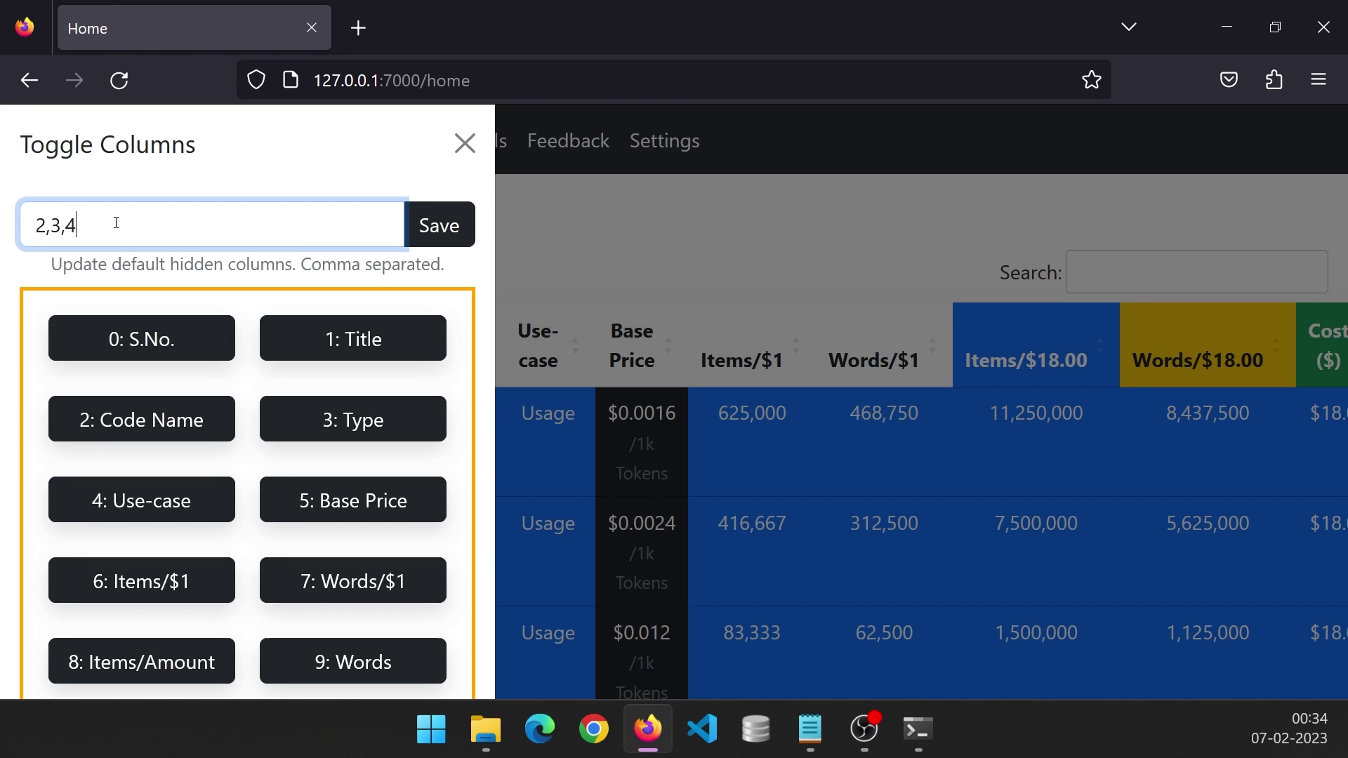
pyautogui.click(448, 241)
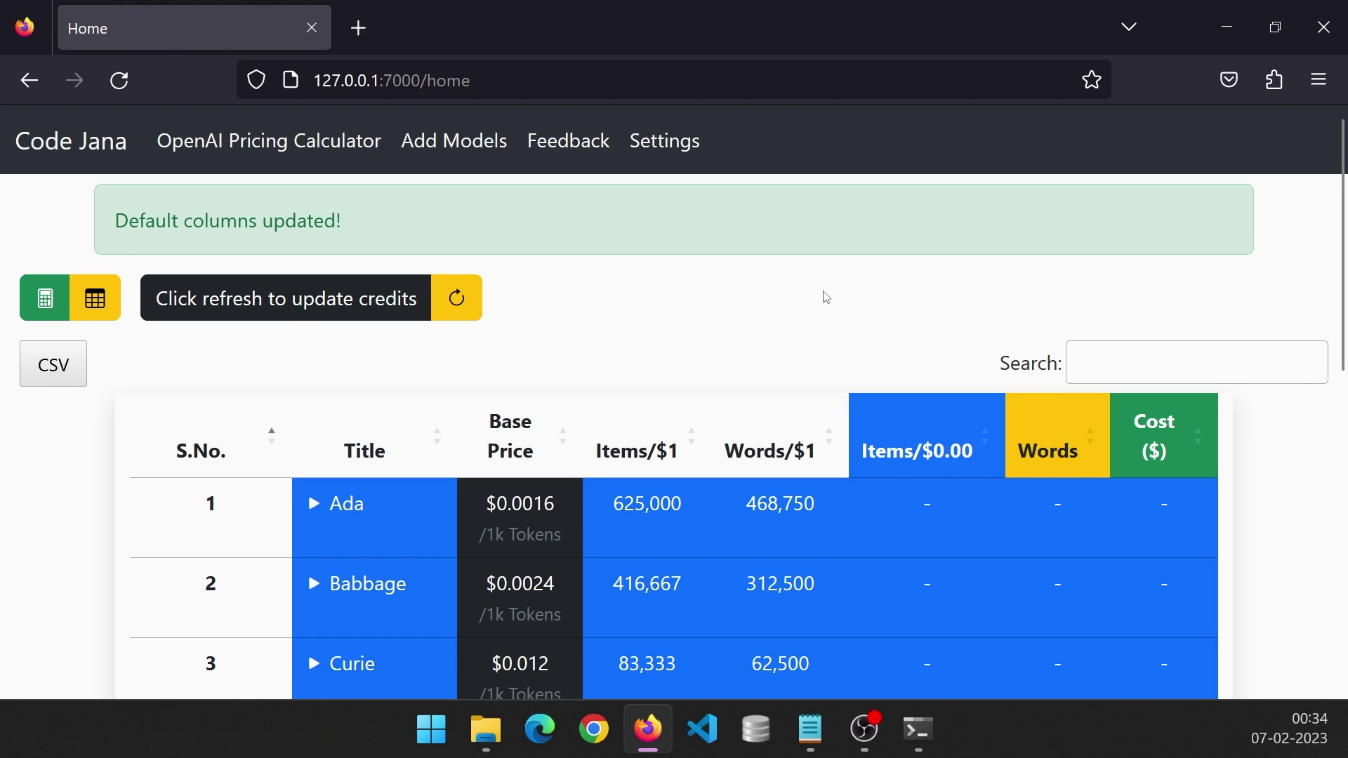
# Step: Turn the '3: Type' column back on in Toggle Columns and close the panel
pyautogui.scroll(-2, 826, 300)
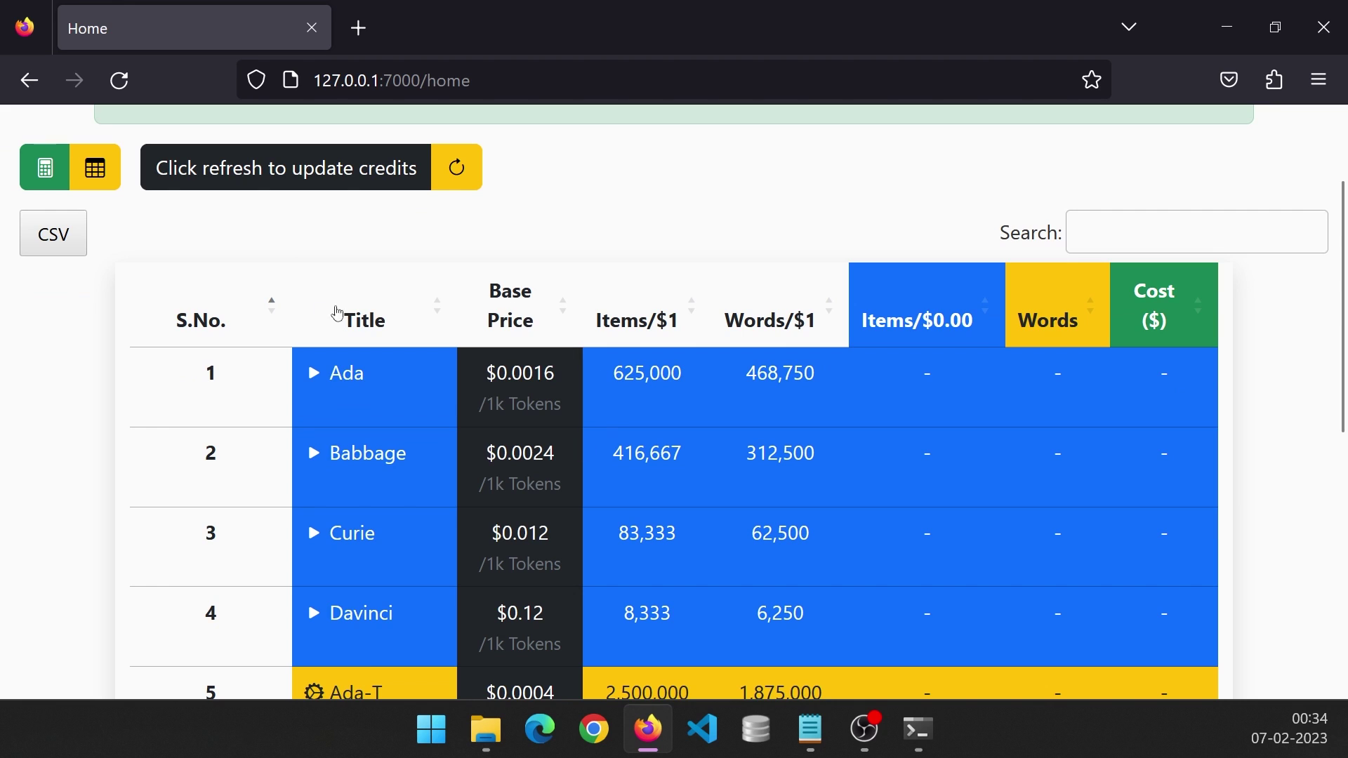
pyautogui.click(94, 170)
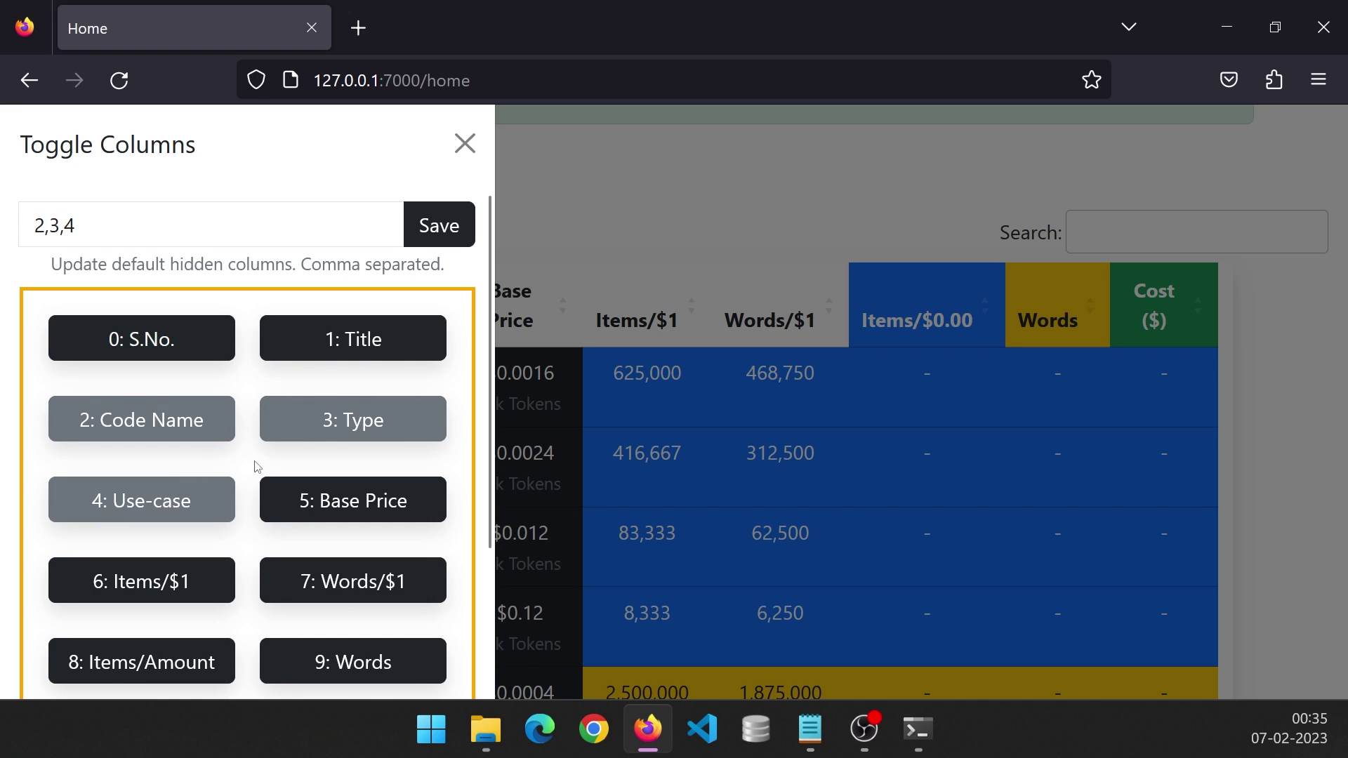
pyautogui.click(356, 419)
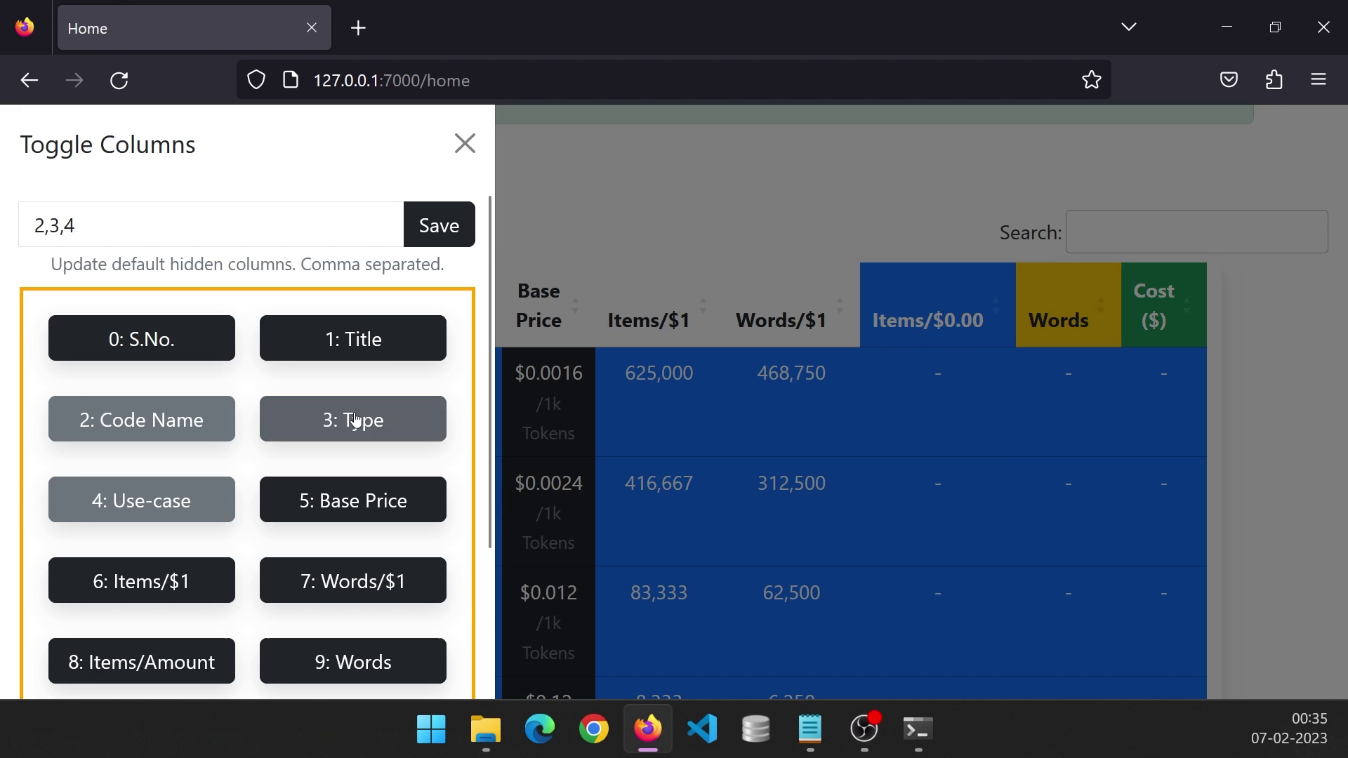
pyautogui.click(465, 143)
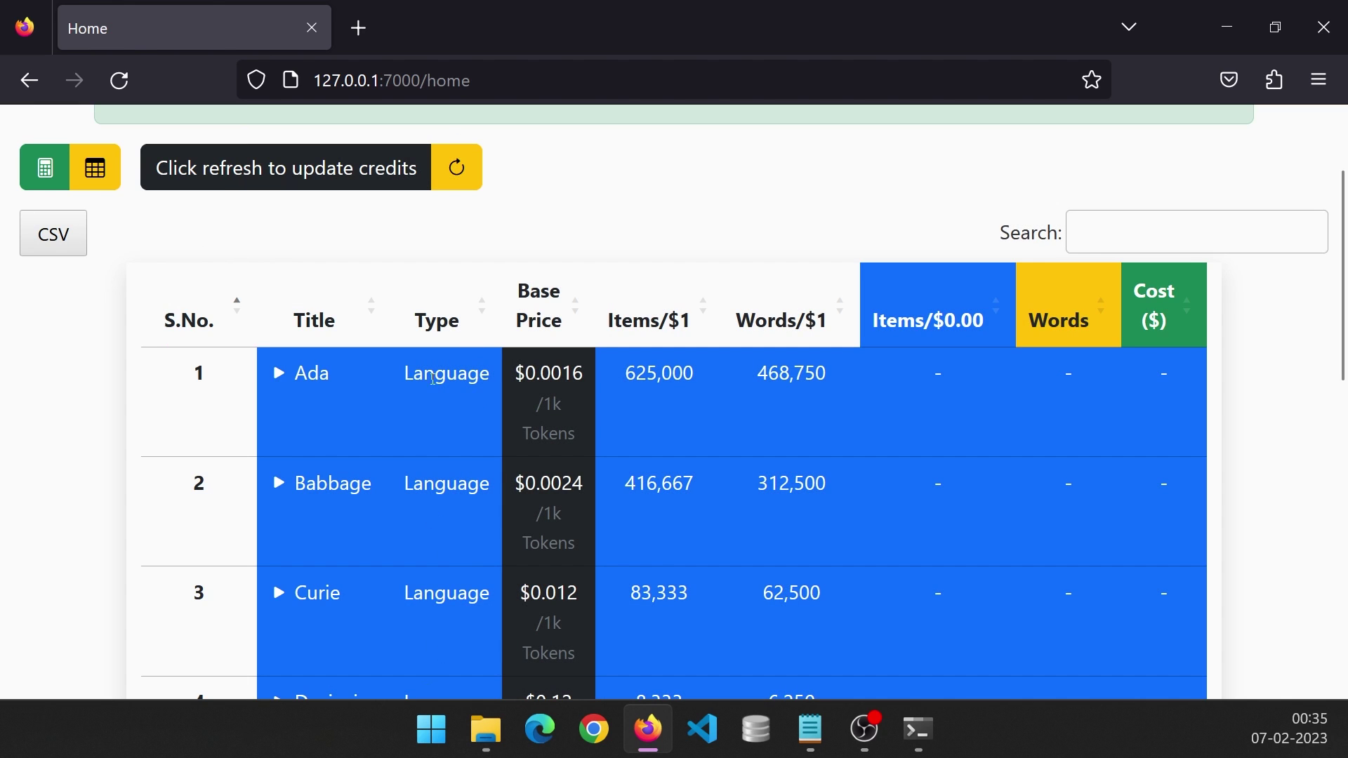
pyautogui.scroll(2, 217, 259)
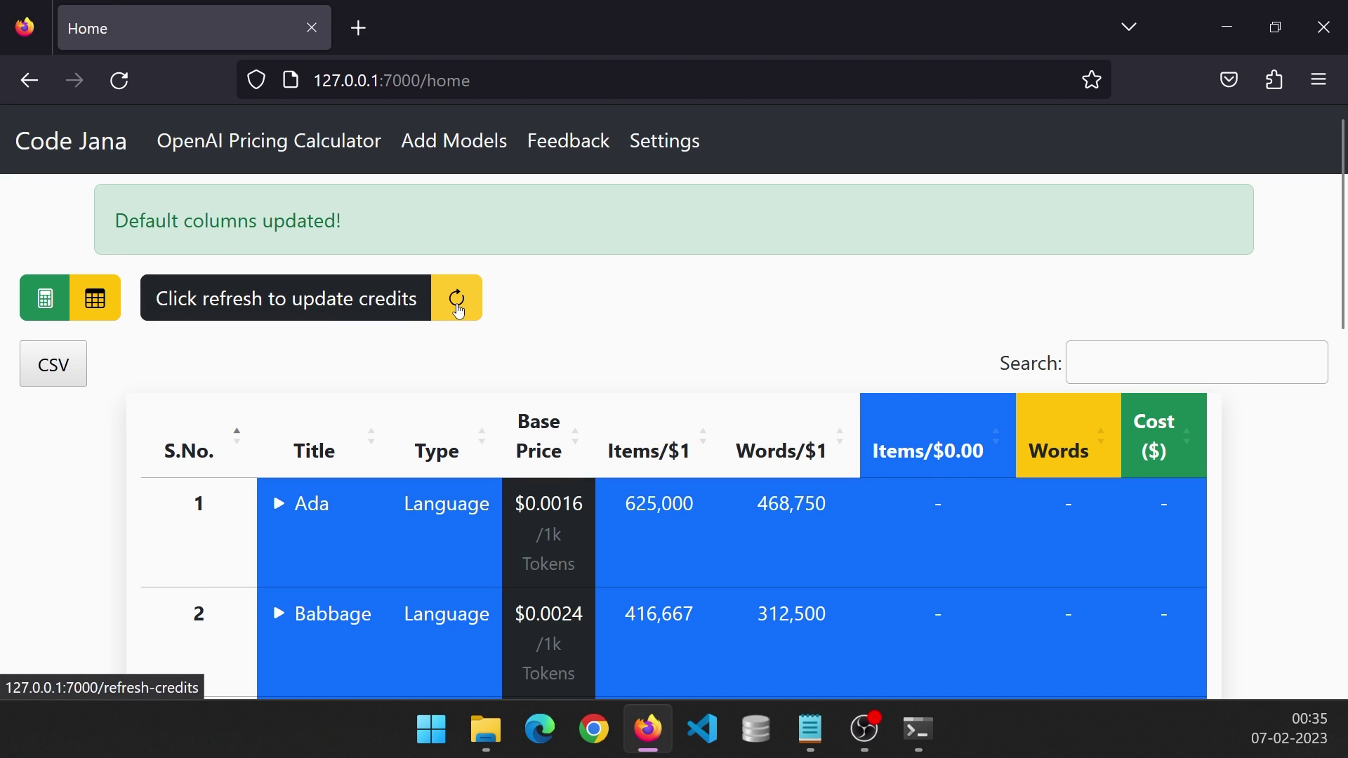
# Step: Refresh the credit balance, then in Settings reveal the OpenAI key and delete its end portion
pyautogui.click(459, 312)
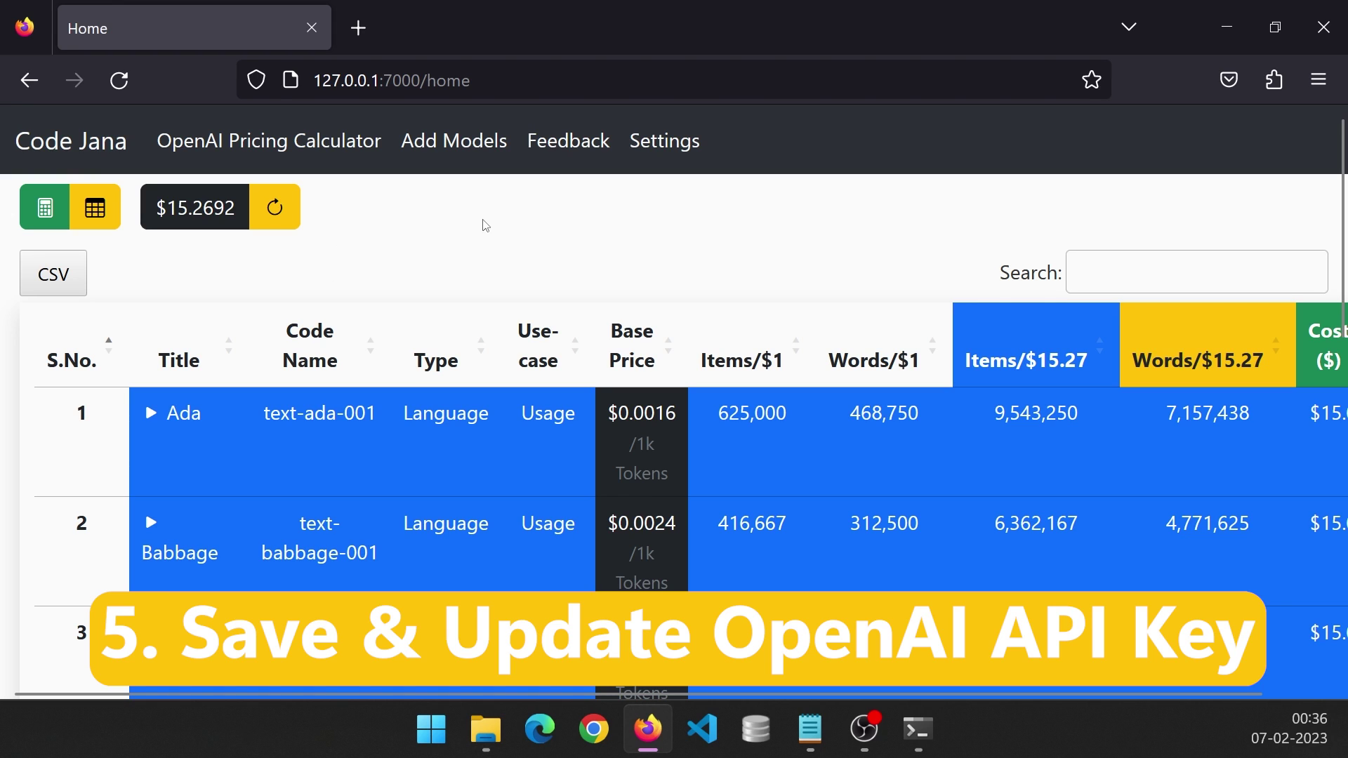
pyautogui.click(667, 140)
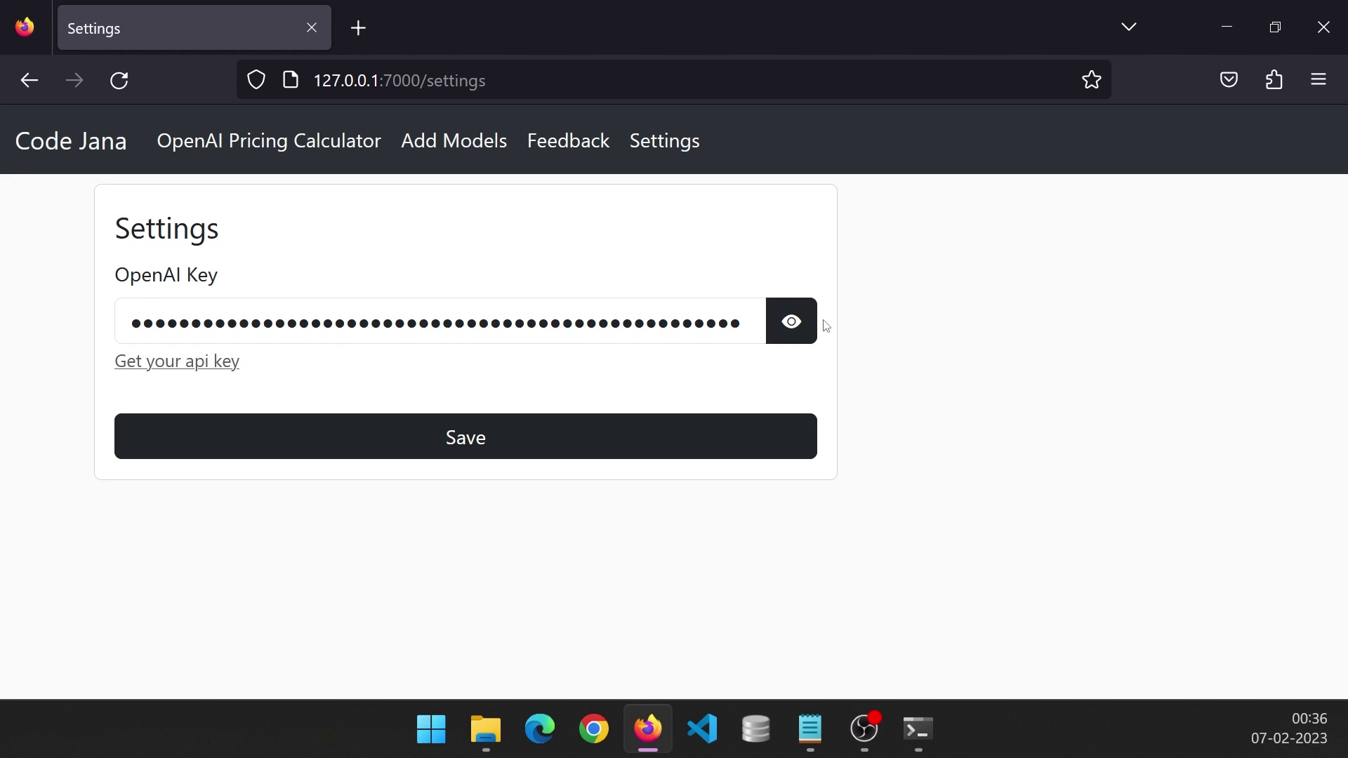
pyautogui.click(805, 326)
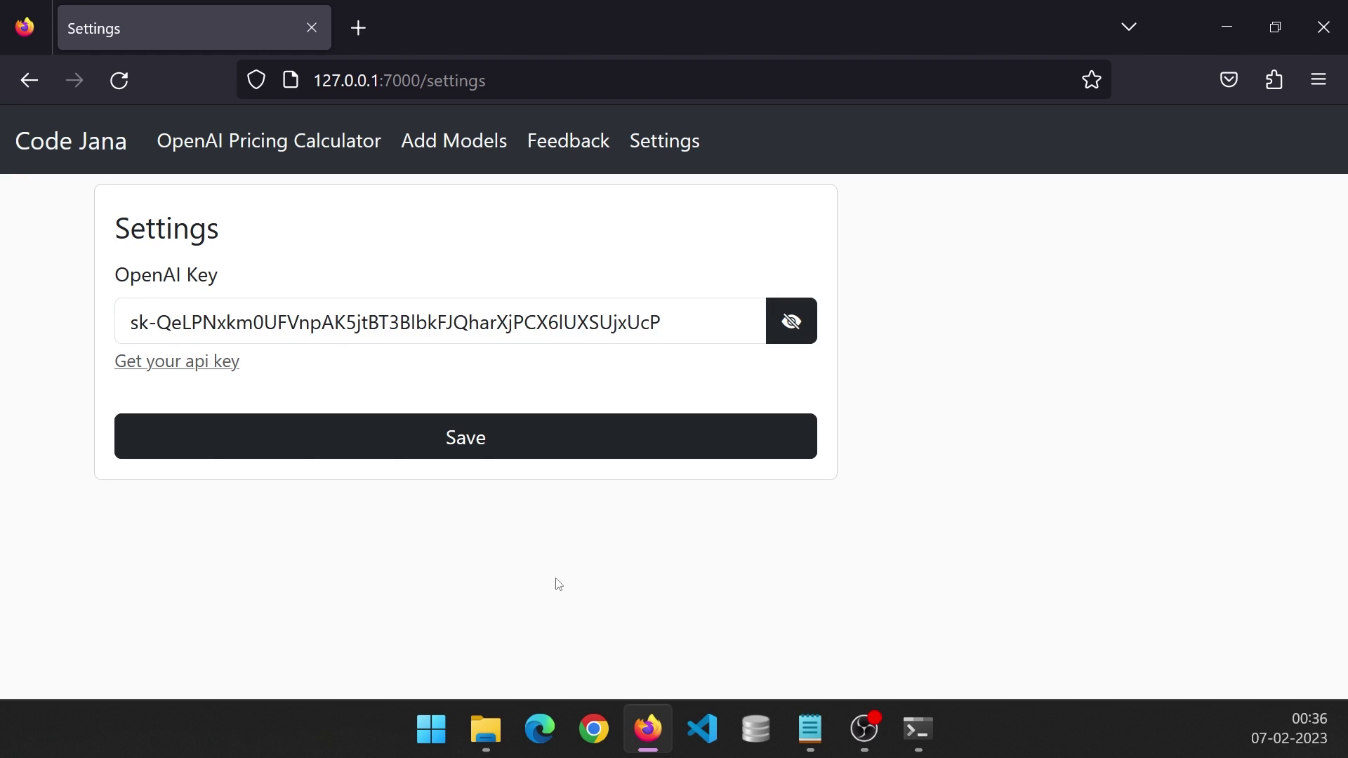
pyautogui.click(791, 321)
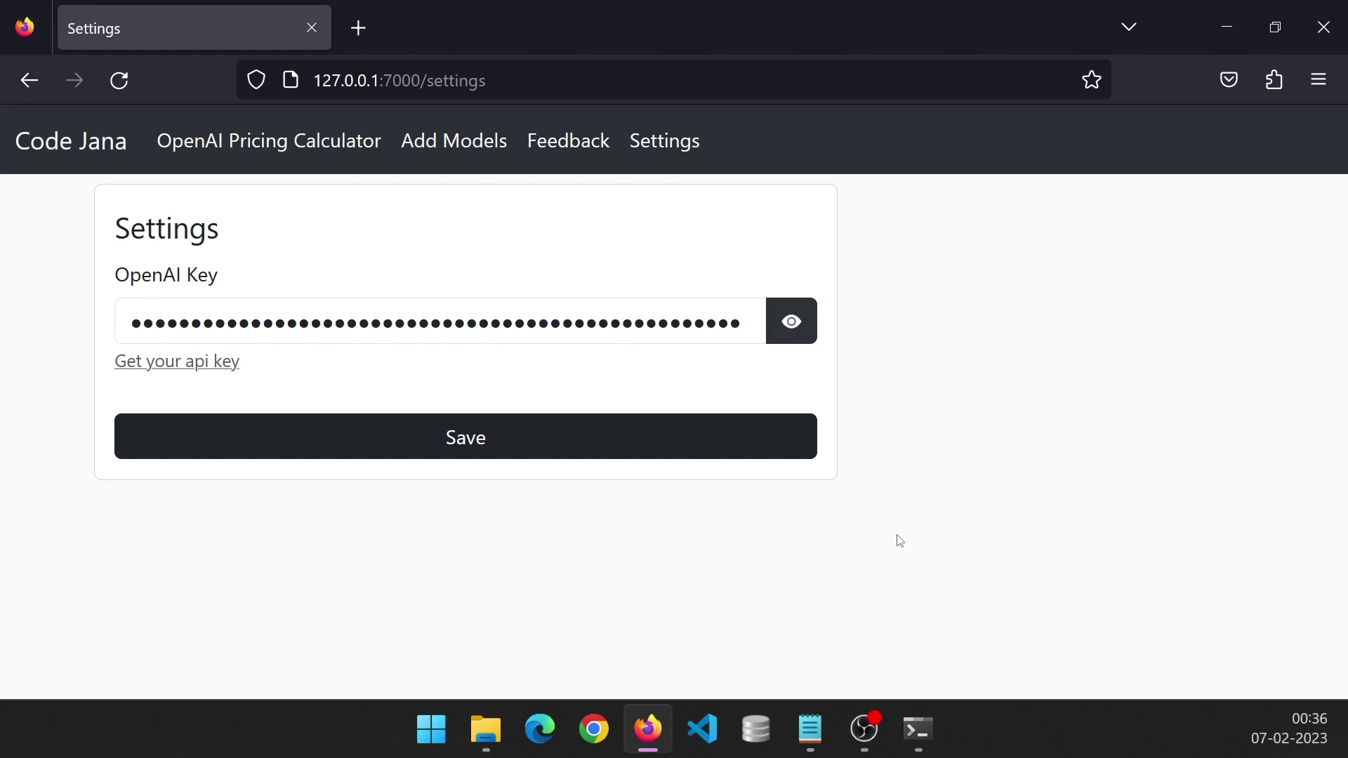
pyautogui.click(808, 323)
pyautogui.moveTo(427, 323); pyautogui.dragTo(703, 329)
pyautogui.press('BackSpace')
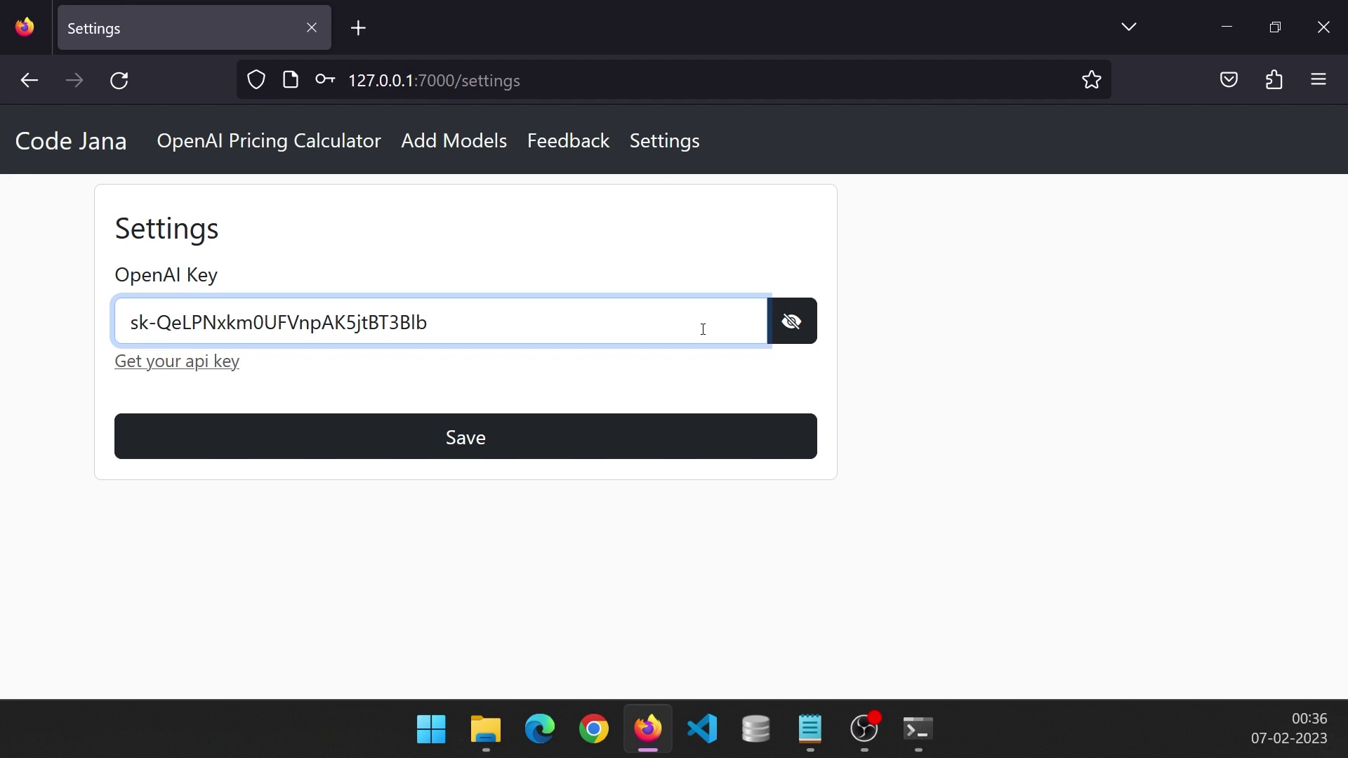
# Step: Save the edited key, return to the pricing table and refresh credits, showing Invalid_api_key
pyautogui.click(598, 447)
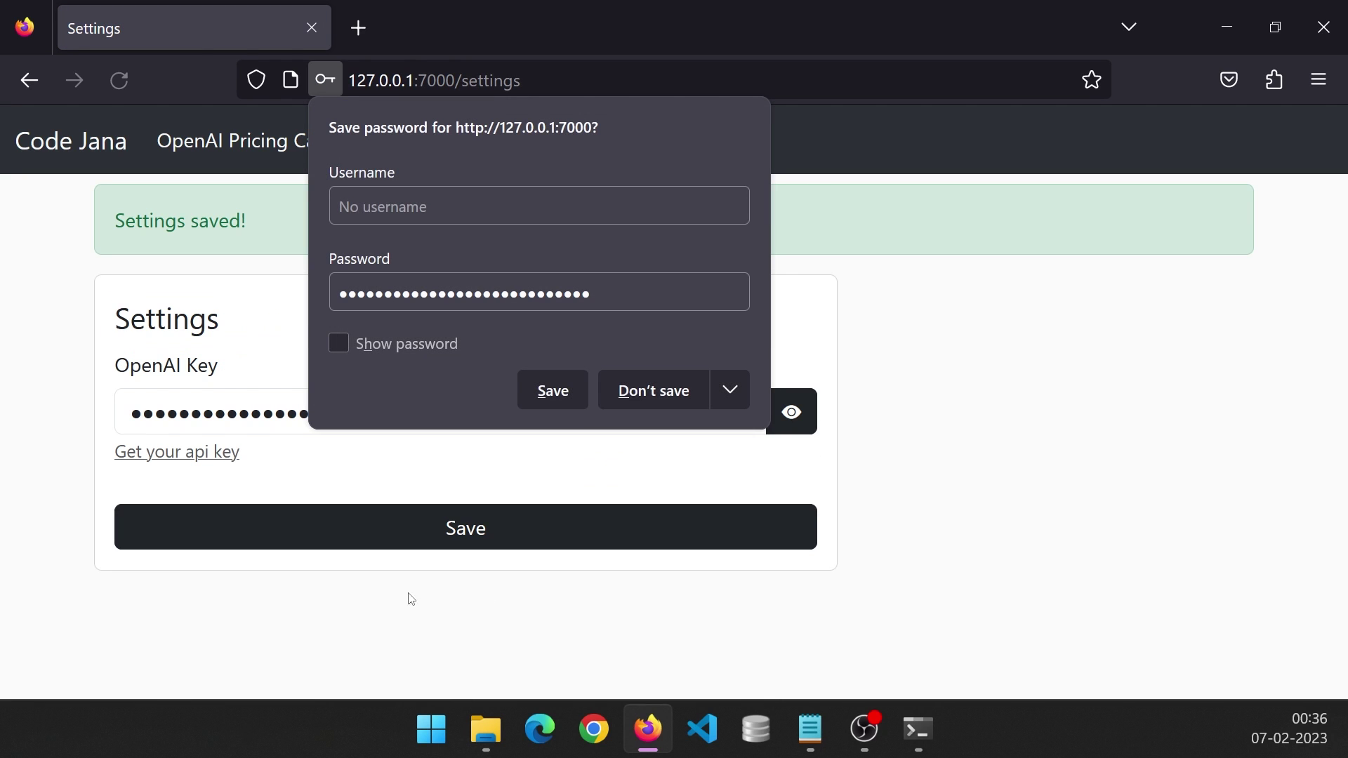
pyautogui.click(40, 298)
pyautogui.click(214, 140)
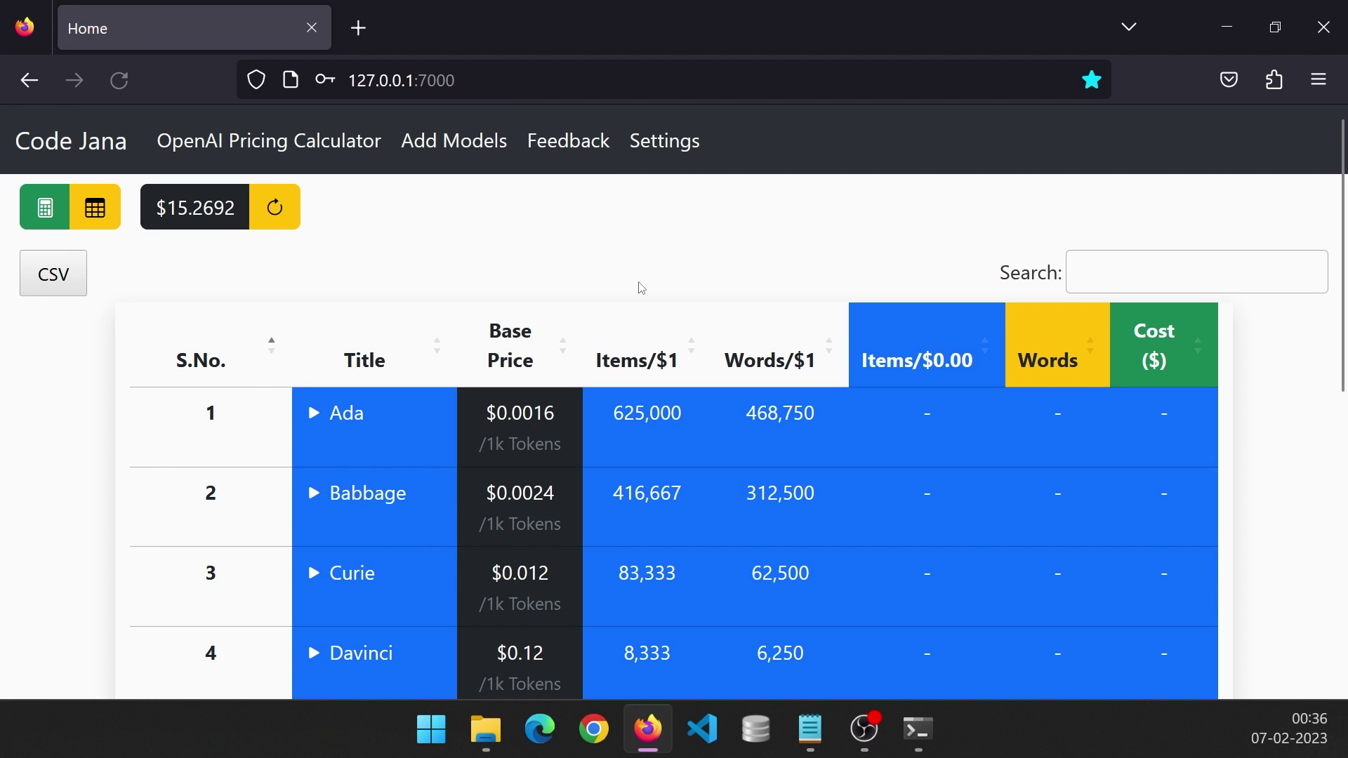
pyautogui.click(275, 211)
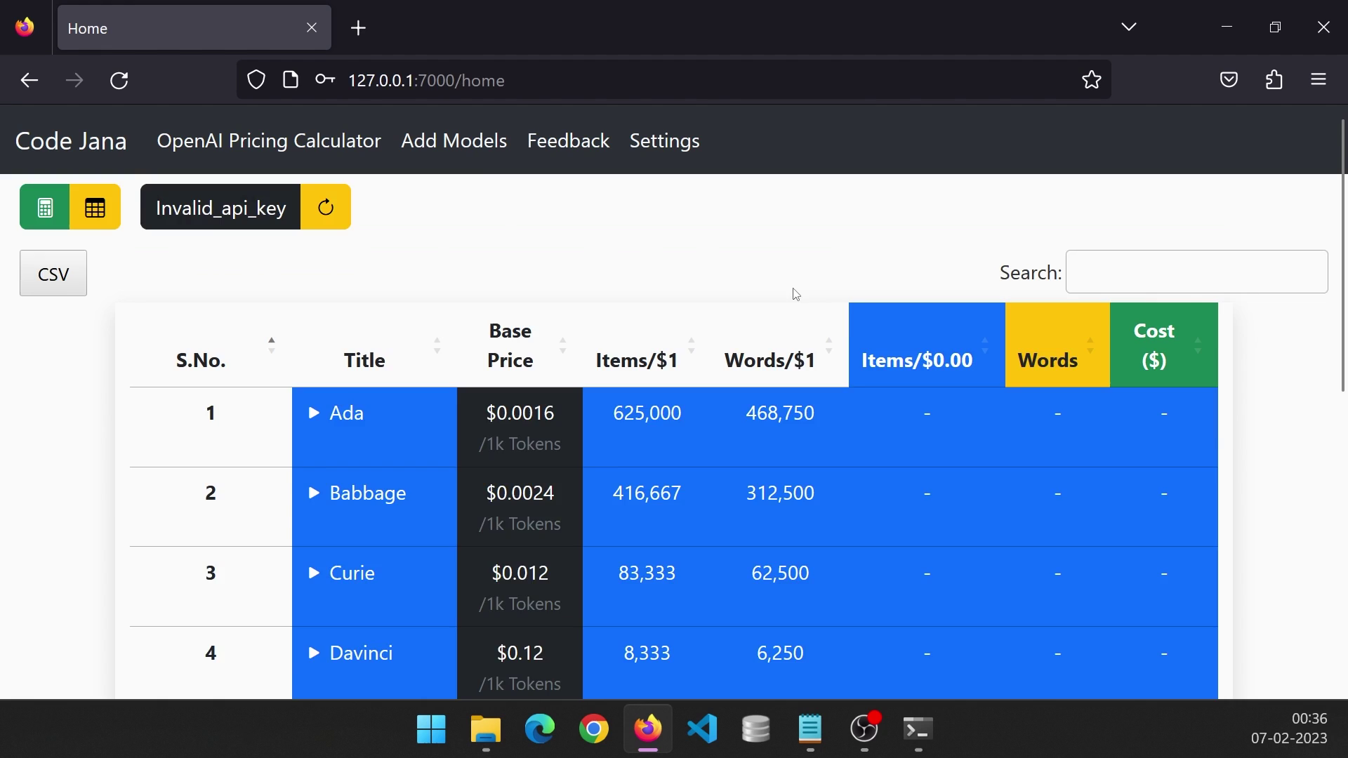
# Step: Look over the Add Models page
pyautogui.click(454, 140)
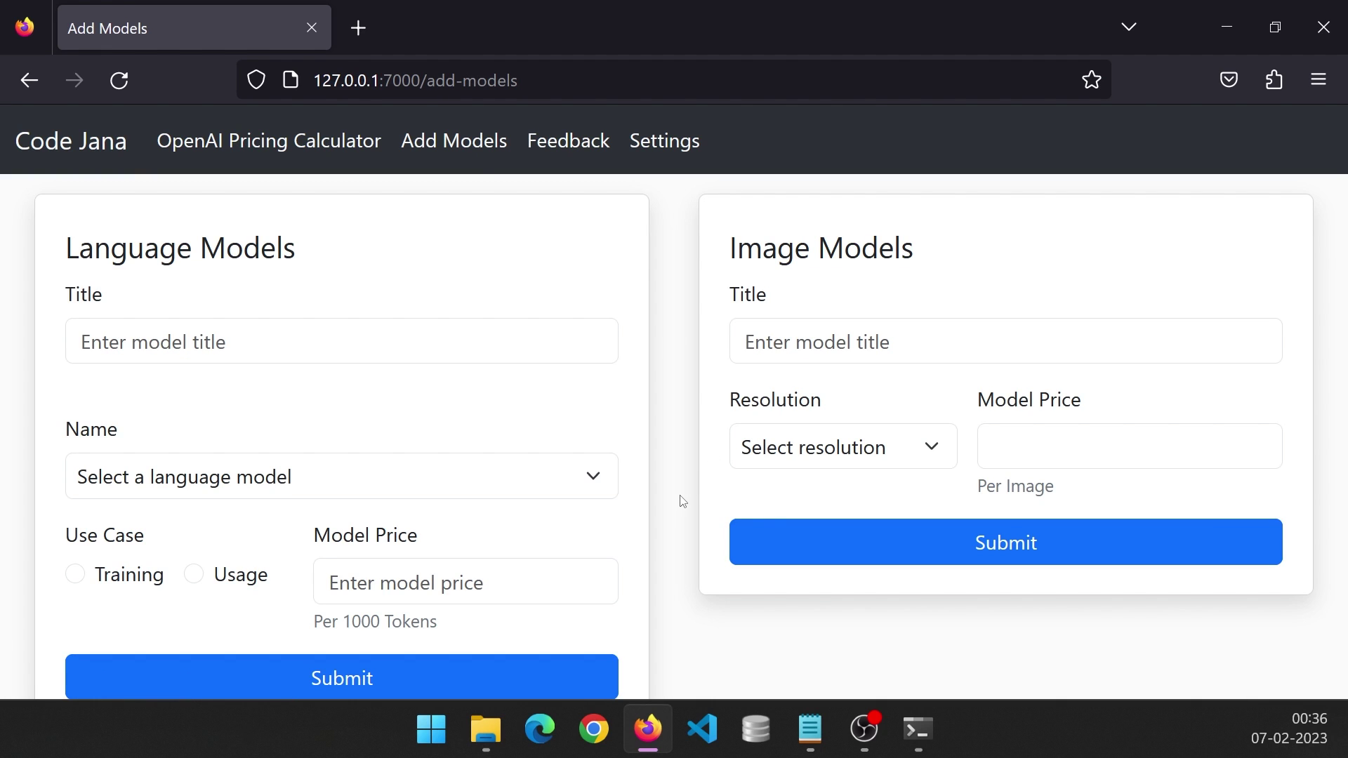
pyautogui.scroll(-2, 682, 501)
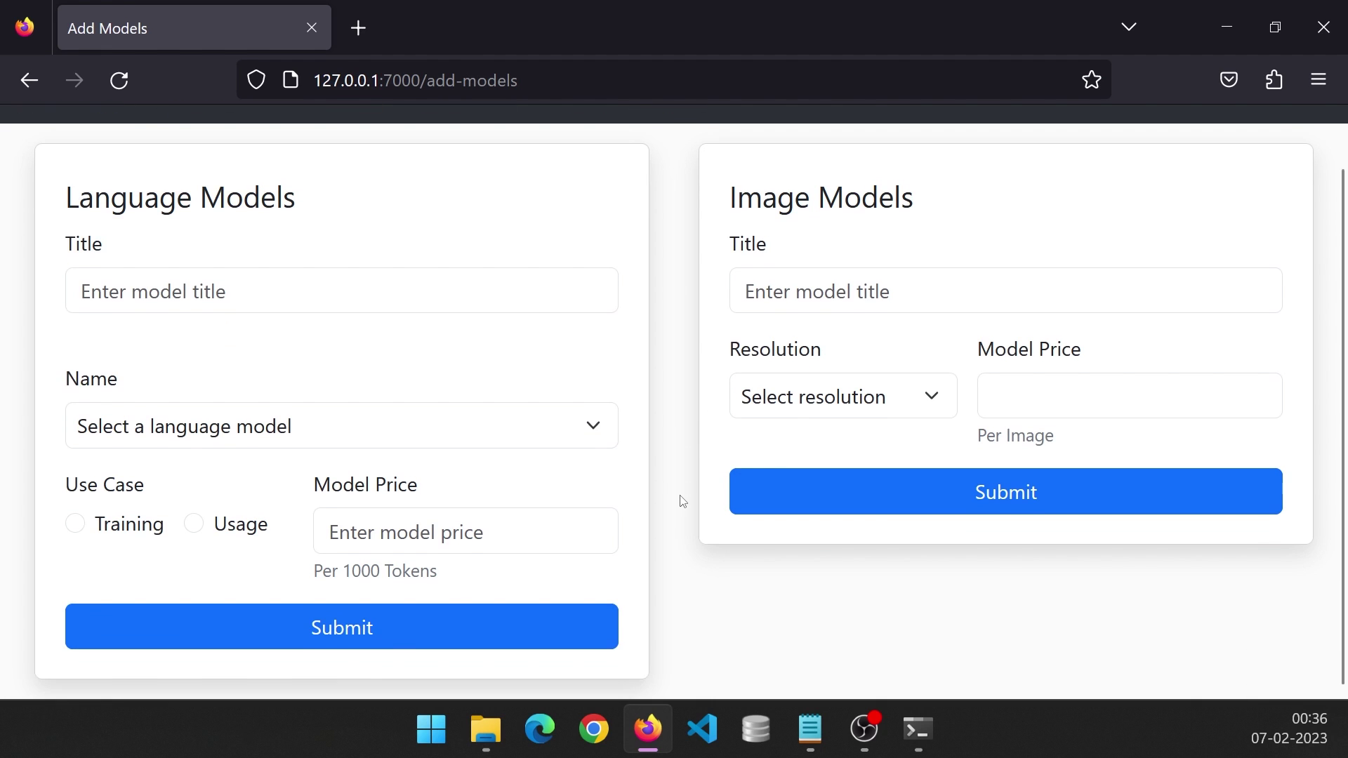
pyautogui.scroll(2, 667, 456)
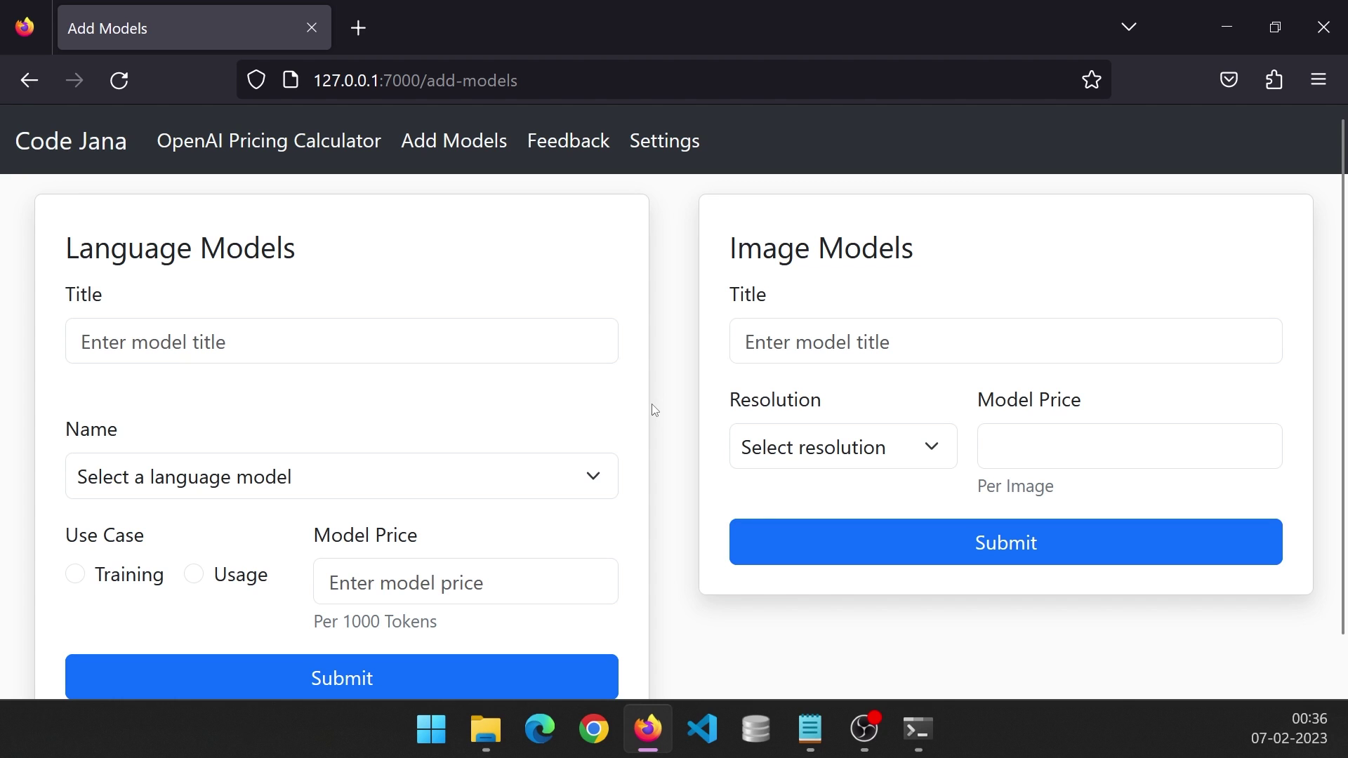
# Step: Open the Feedback & Support form and step into its Email Address and feedback fields
pyautogui.click(589, 160)
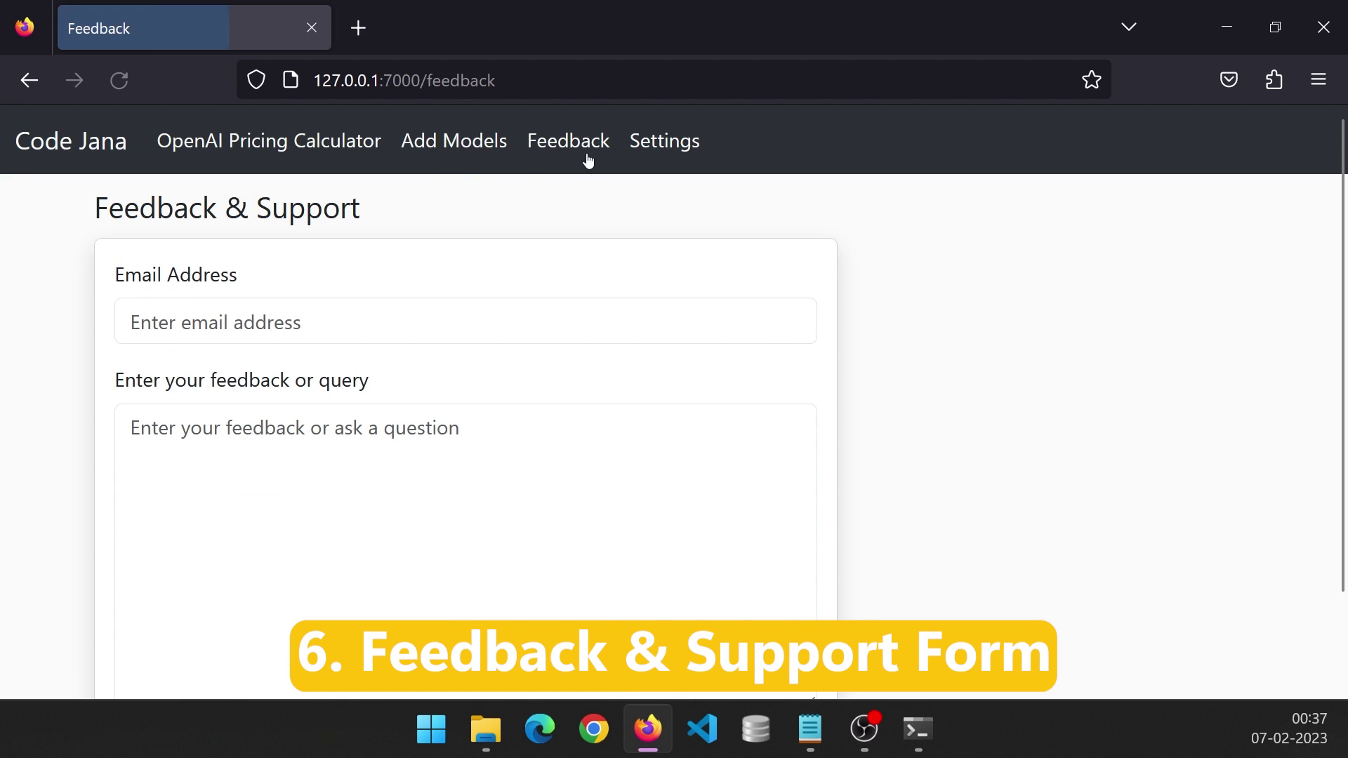
pyautogui.scroll(-2, 1181, 443)
pyautogui.scroll(2, 1180, 442)
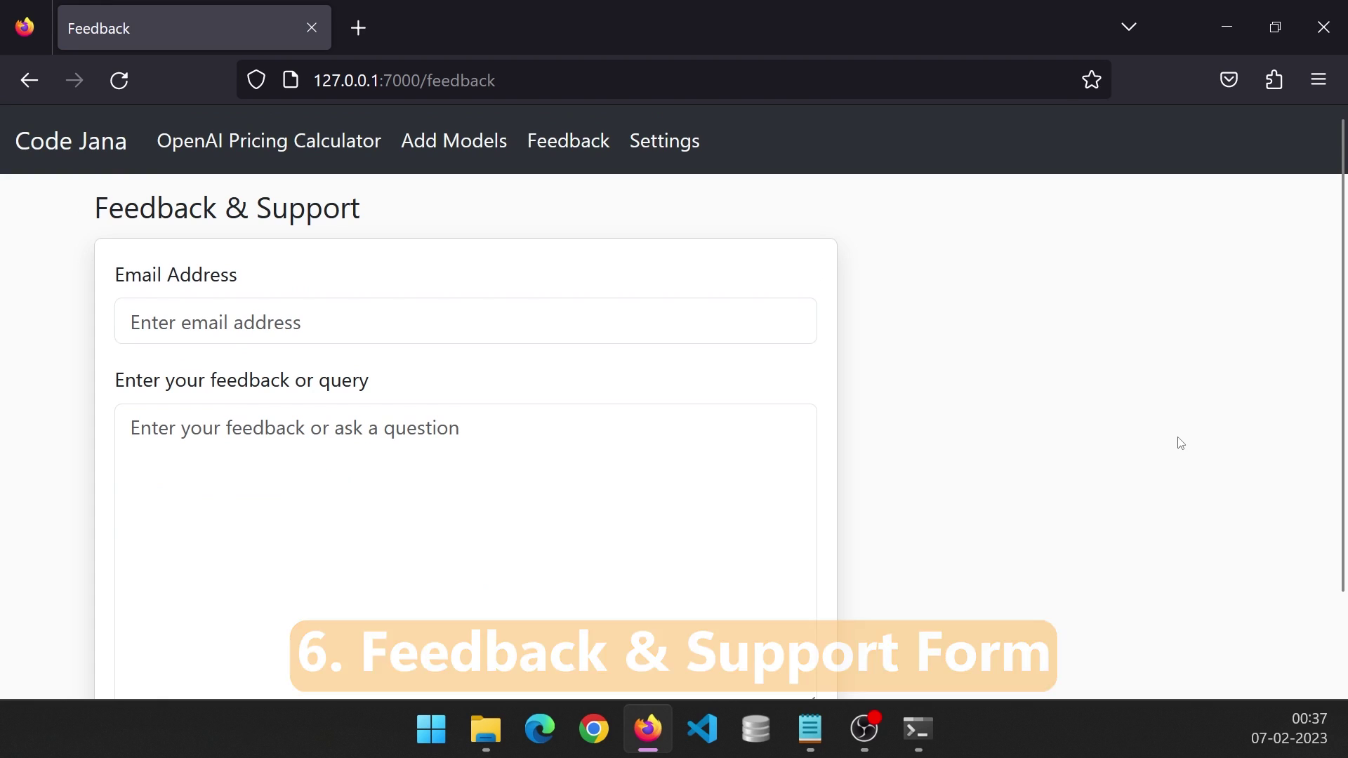
pyautogui.press('Tab')
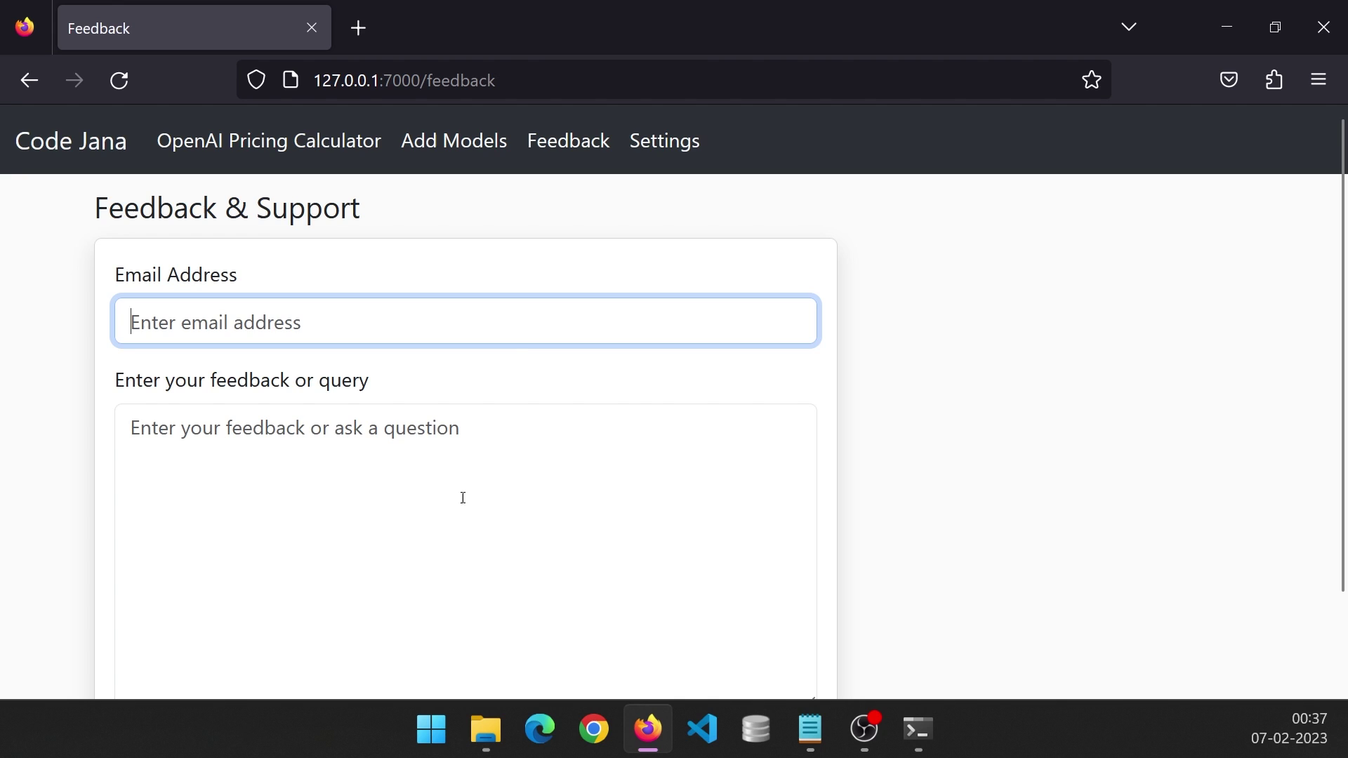
pyautogui.scroll(-2, 374, 478)
pyautogui.click(352, 355)
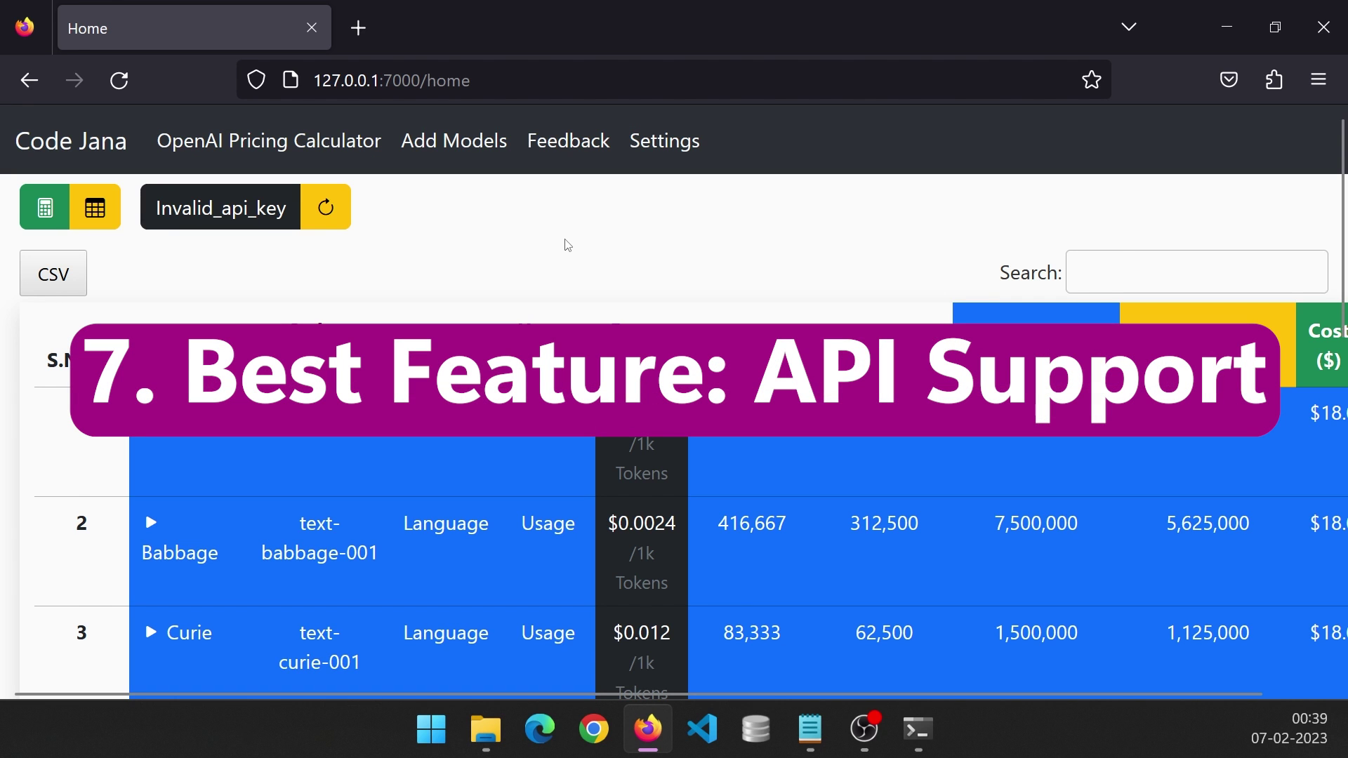
# Step: Replace 'home' in the address with api/calculator and load the endpoint
pyautogui.doubleClick(449, 80)
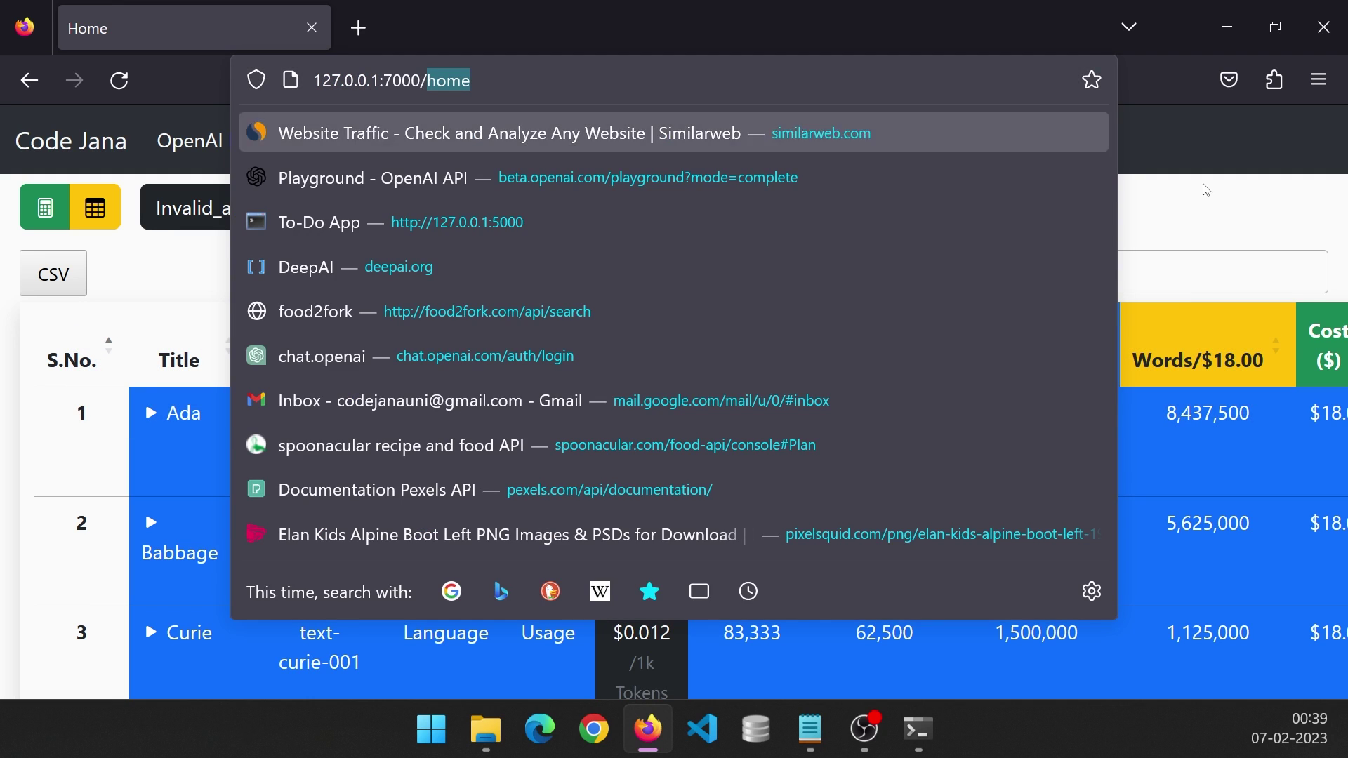
pyautogui.click(1280, 209)
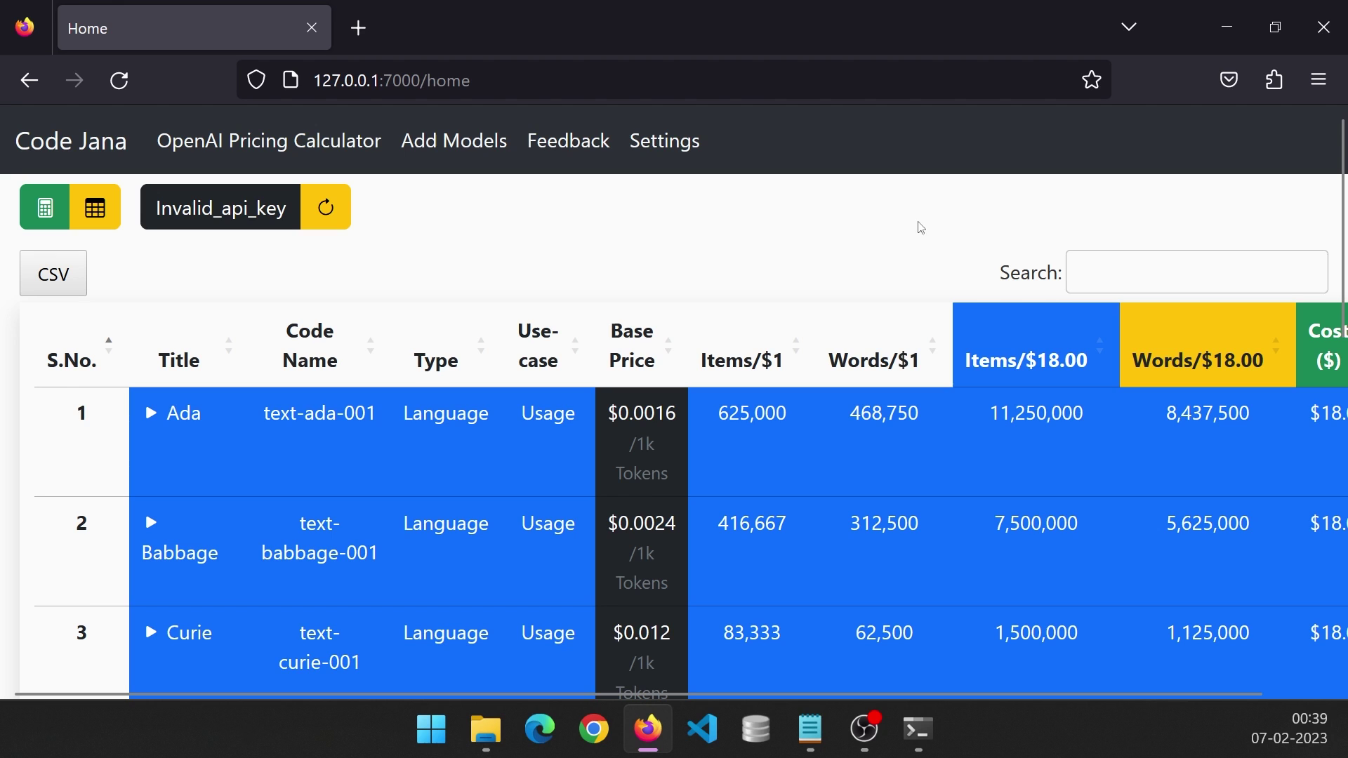
pyautogui.doubleClick(554, 82)
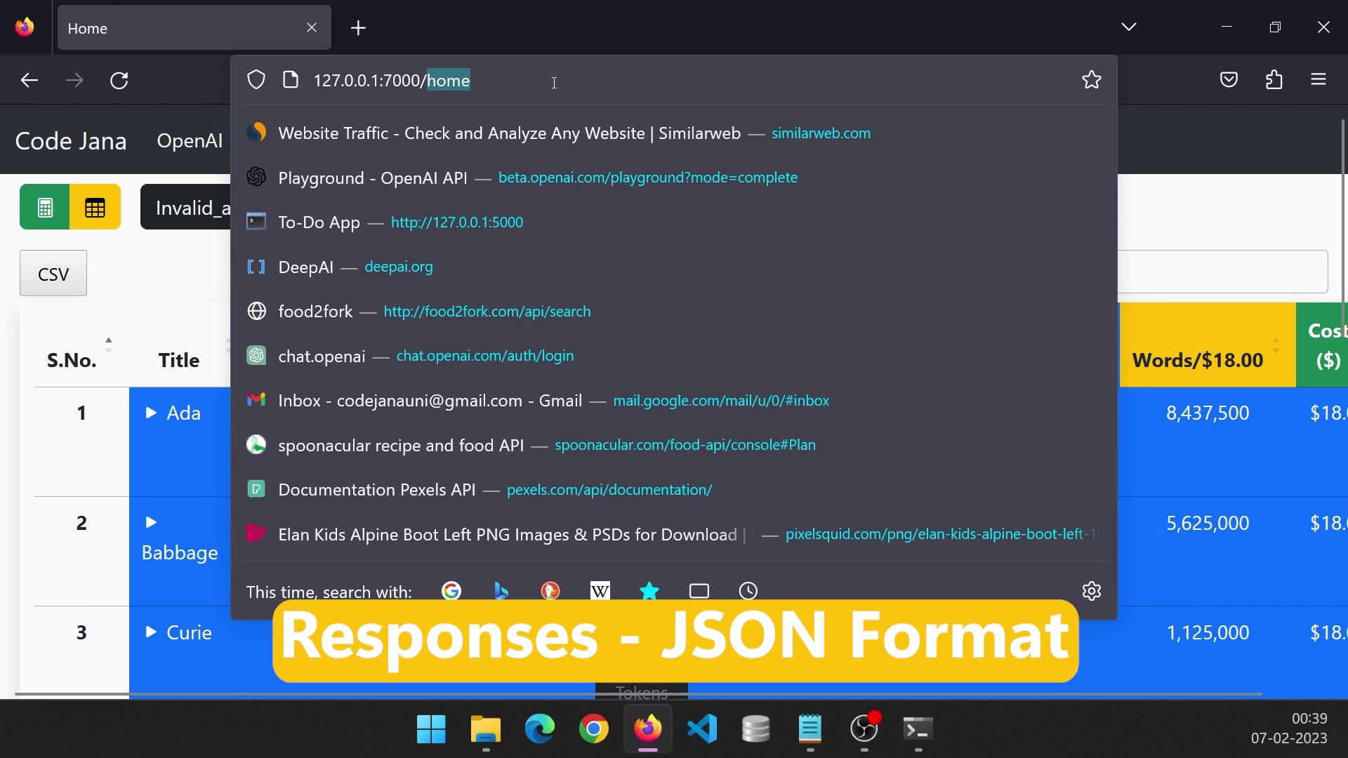
pyautogui.write('api')
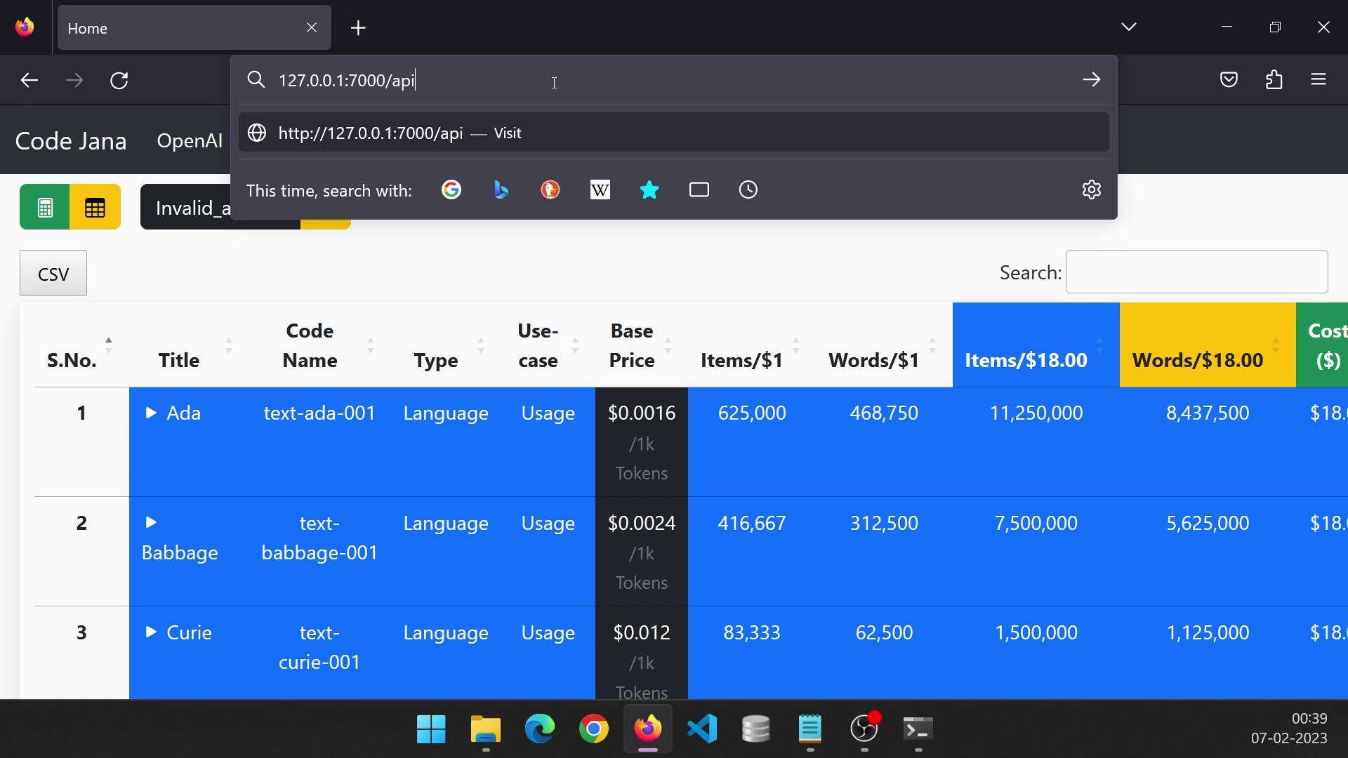
pyautogui.write('/cal')
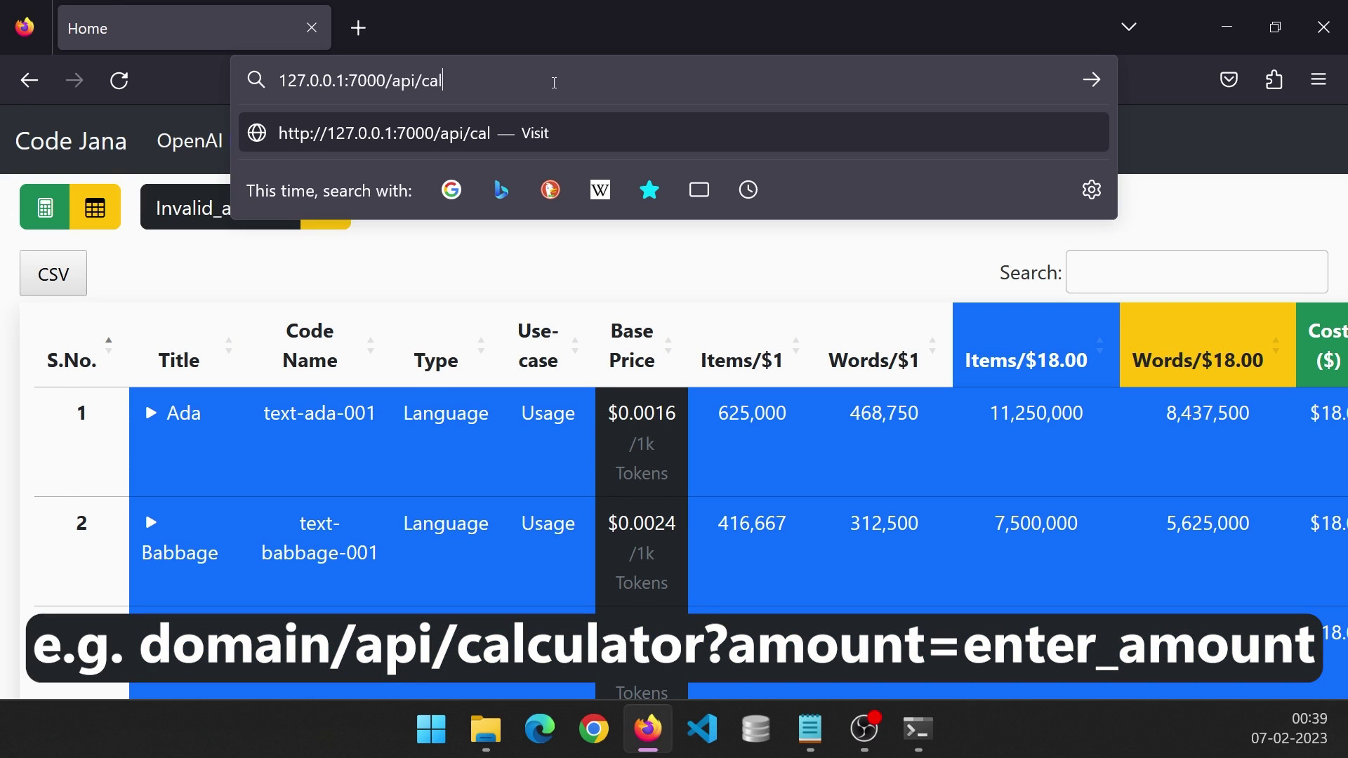
pyautogui.write('culator')
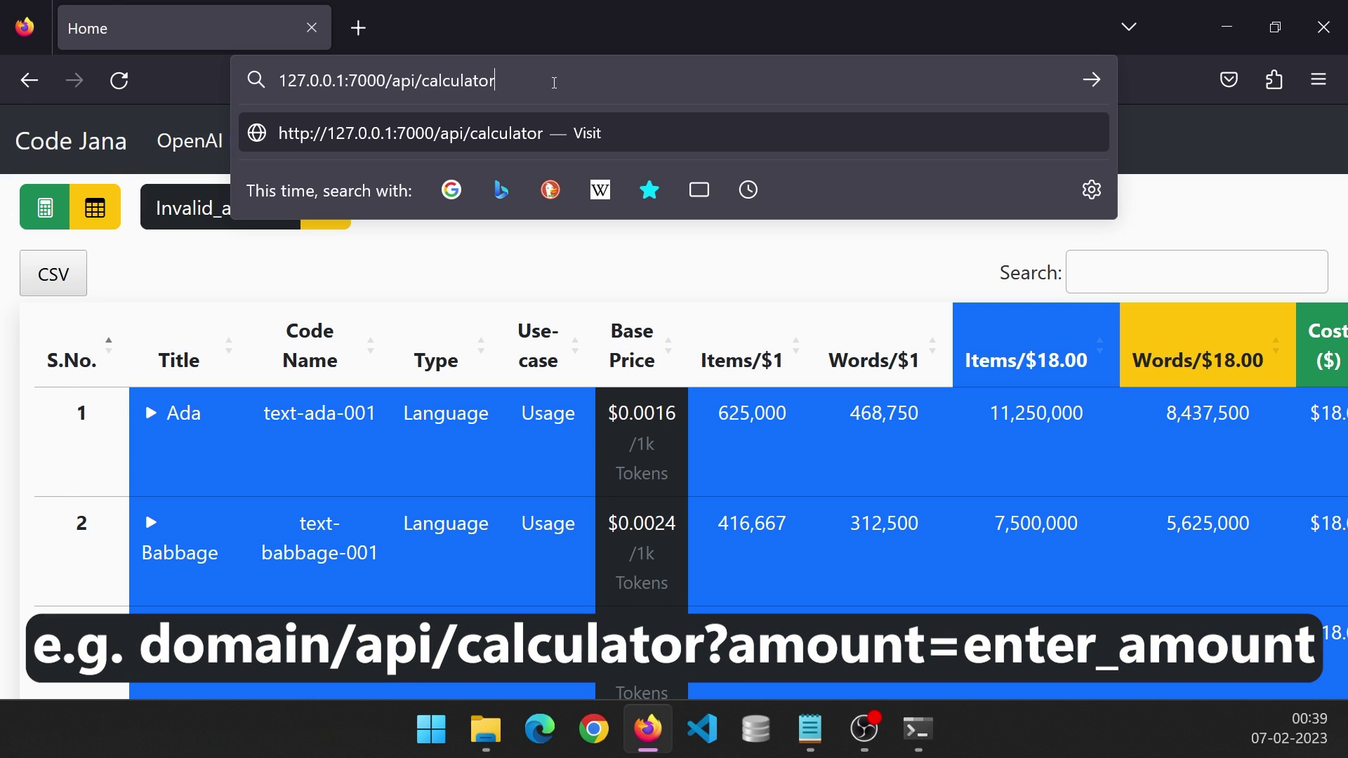
pyautogui.press('Return')
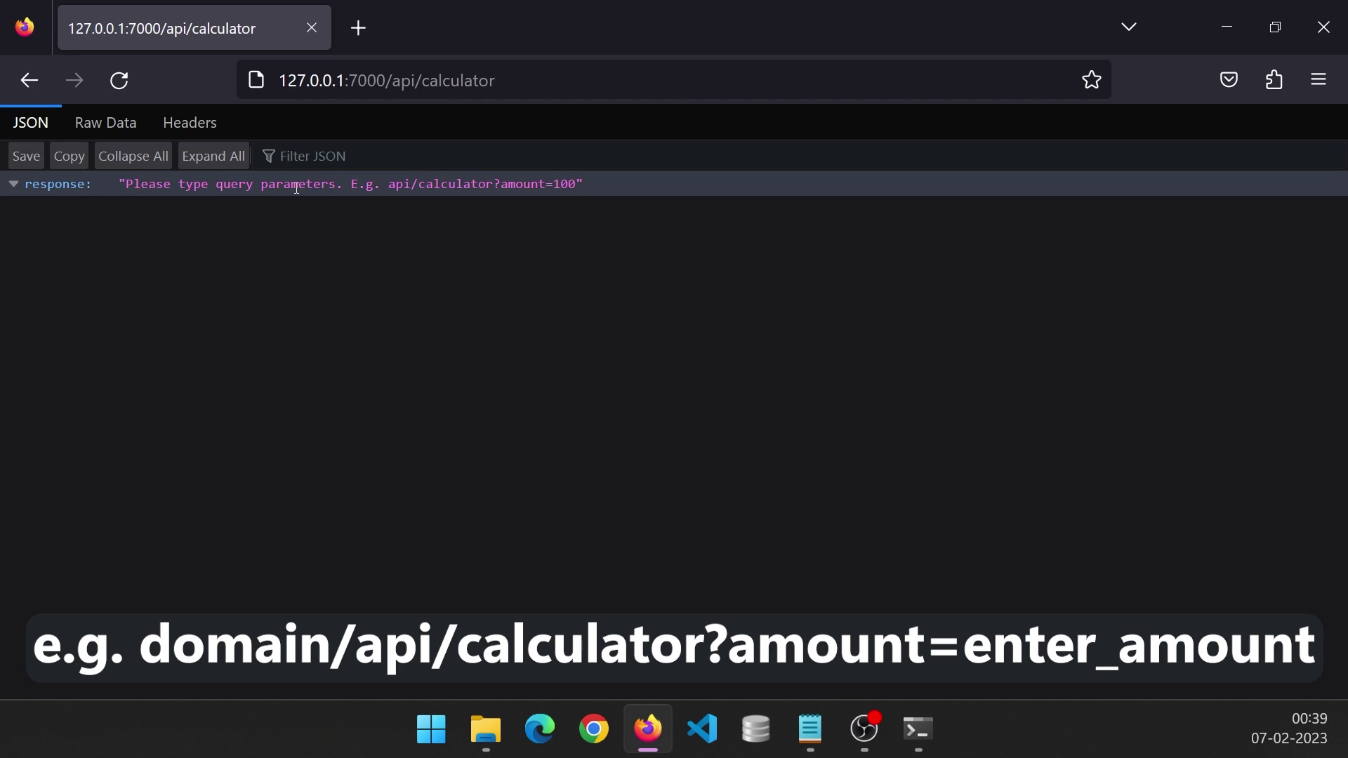
# Step: Append ?amount=100 to the api/calculator address and load it
pyautogui.click(576, 85)
pyautogui.click(576, 85)
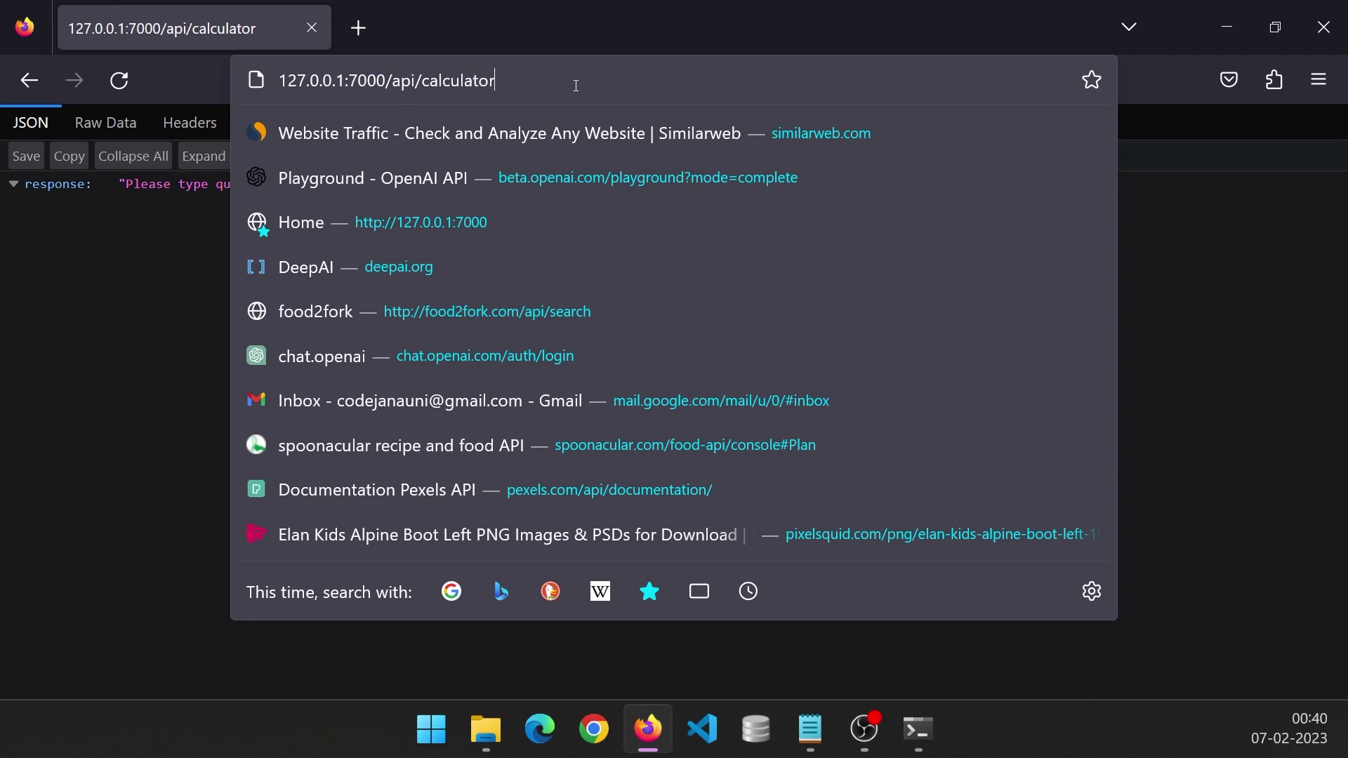
pyautogui.write('?amoun')
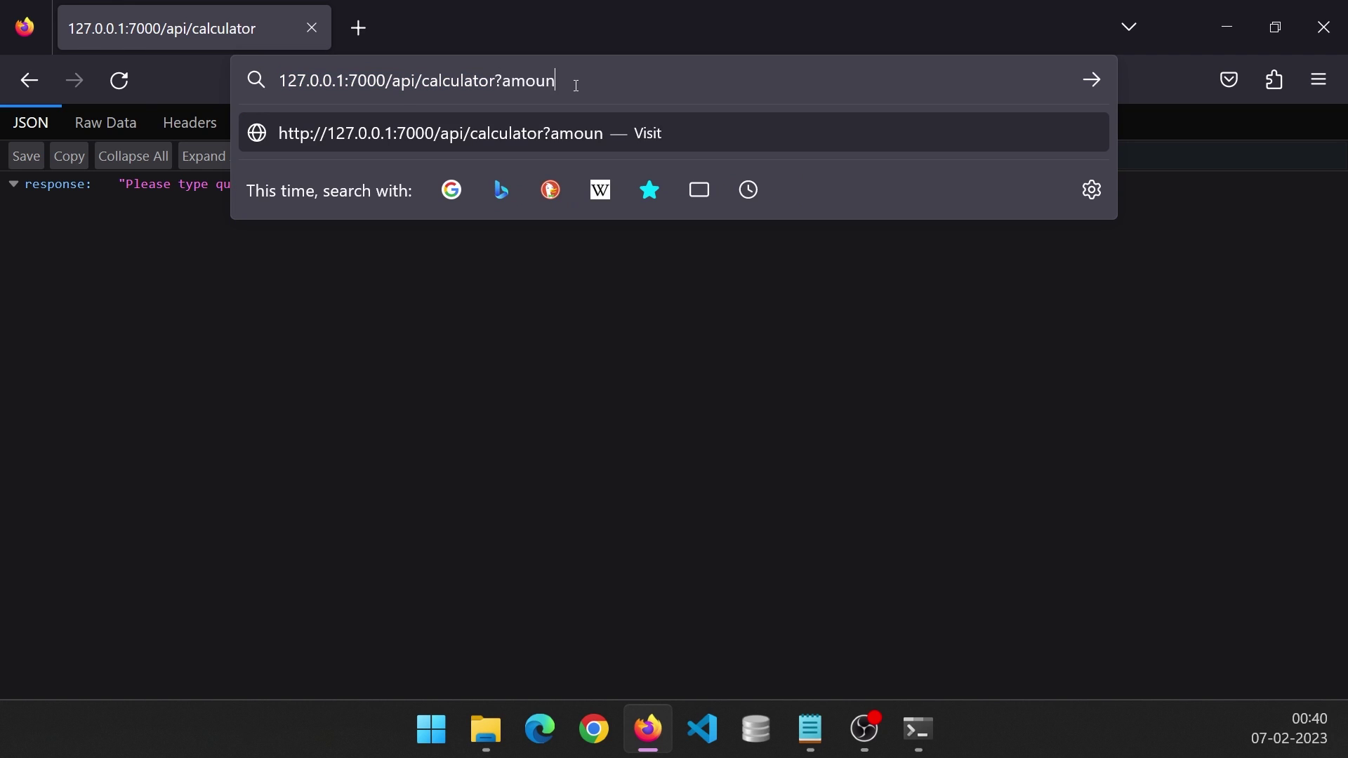
pyautogui.write('t=100')
pyautogui.press('Return')
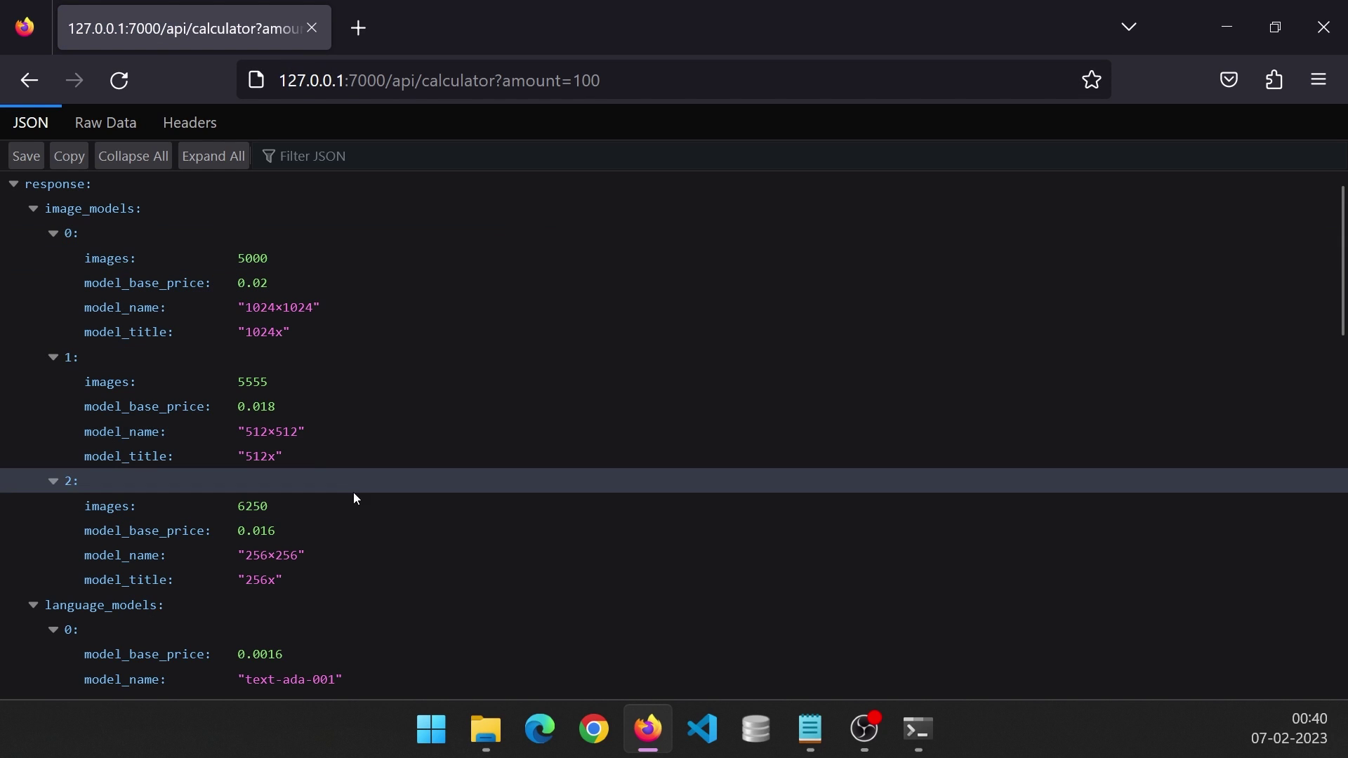
# Step: Collapse image_models and language_models in the JSON, then re-expand image_models
pyautogui.click(31, 211)
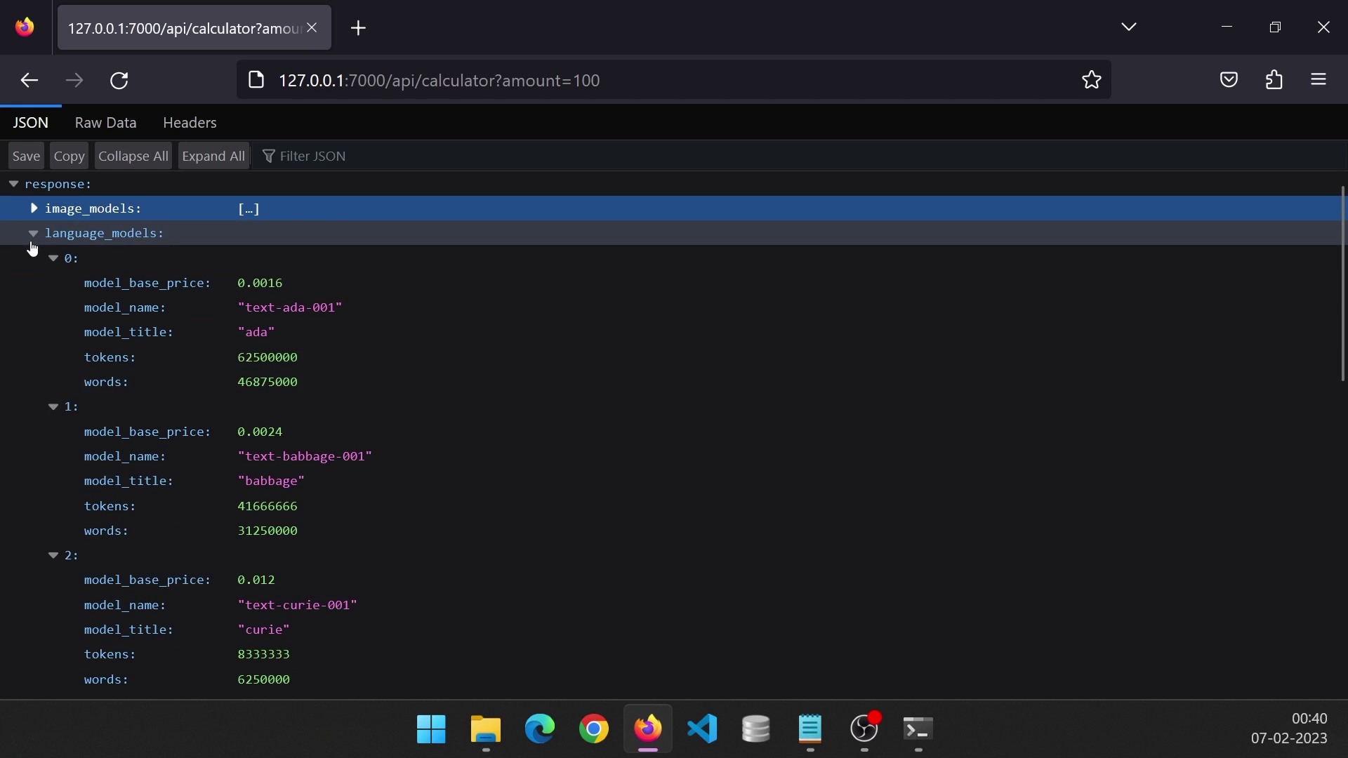
pyautogui.click(33, 233)
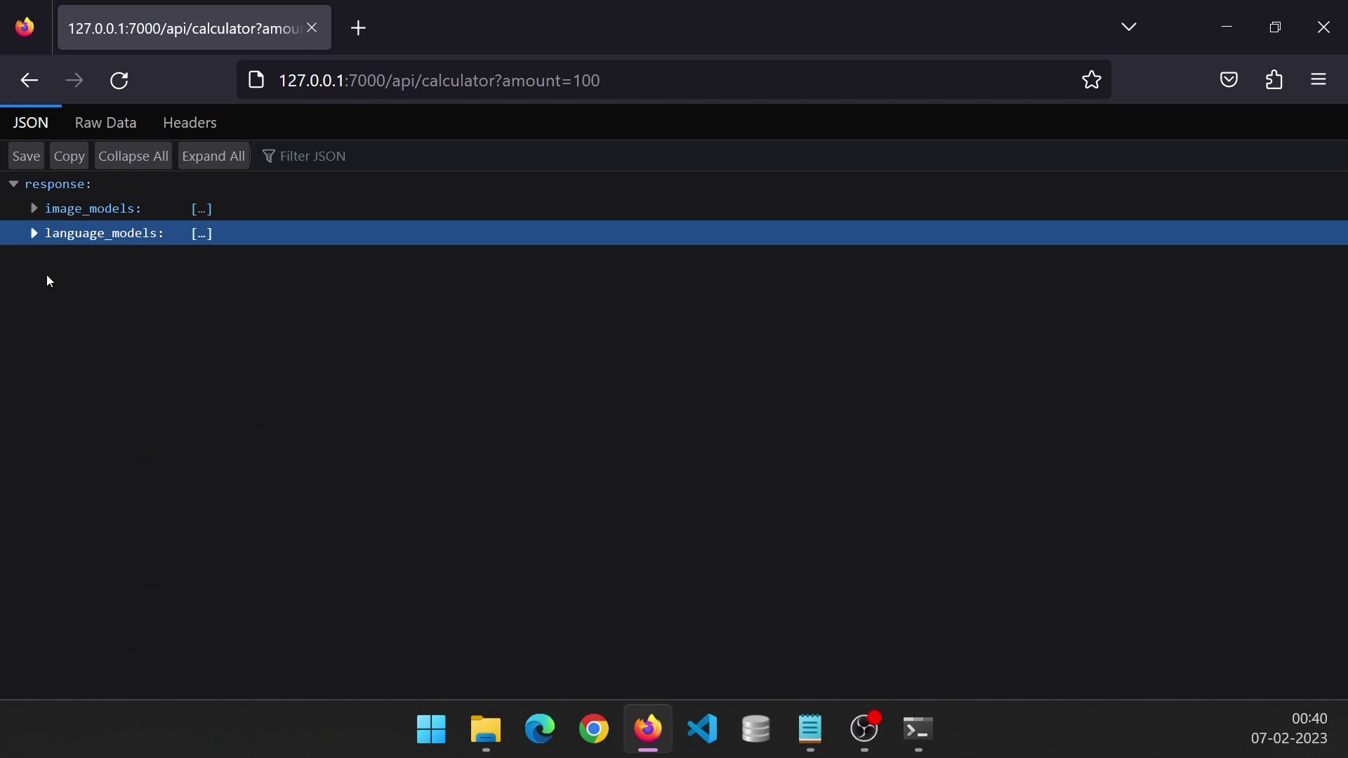
pyautogui.click(34, 210)
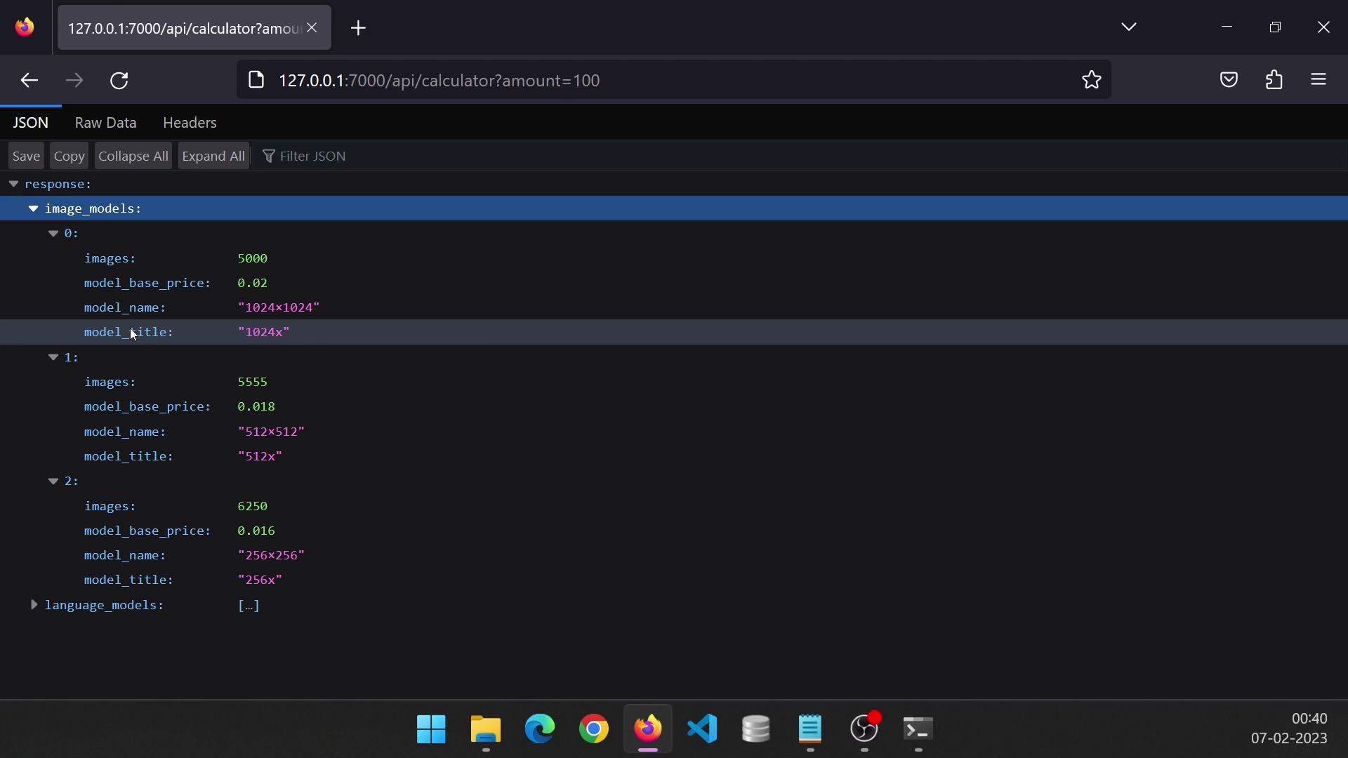
# Step: Query the API for tokens=1000, then for words=1000
pyautogui.moveTo(502, 81); pyautogui.dragTo(562, 81)
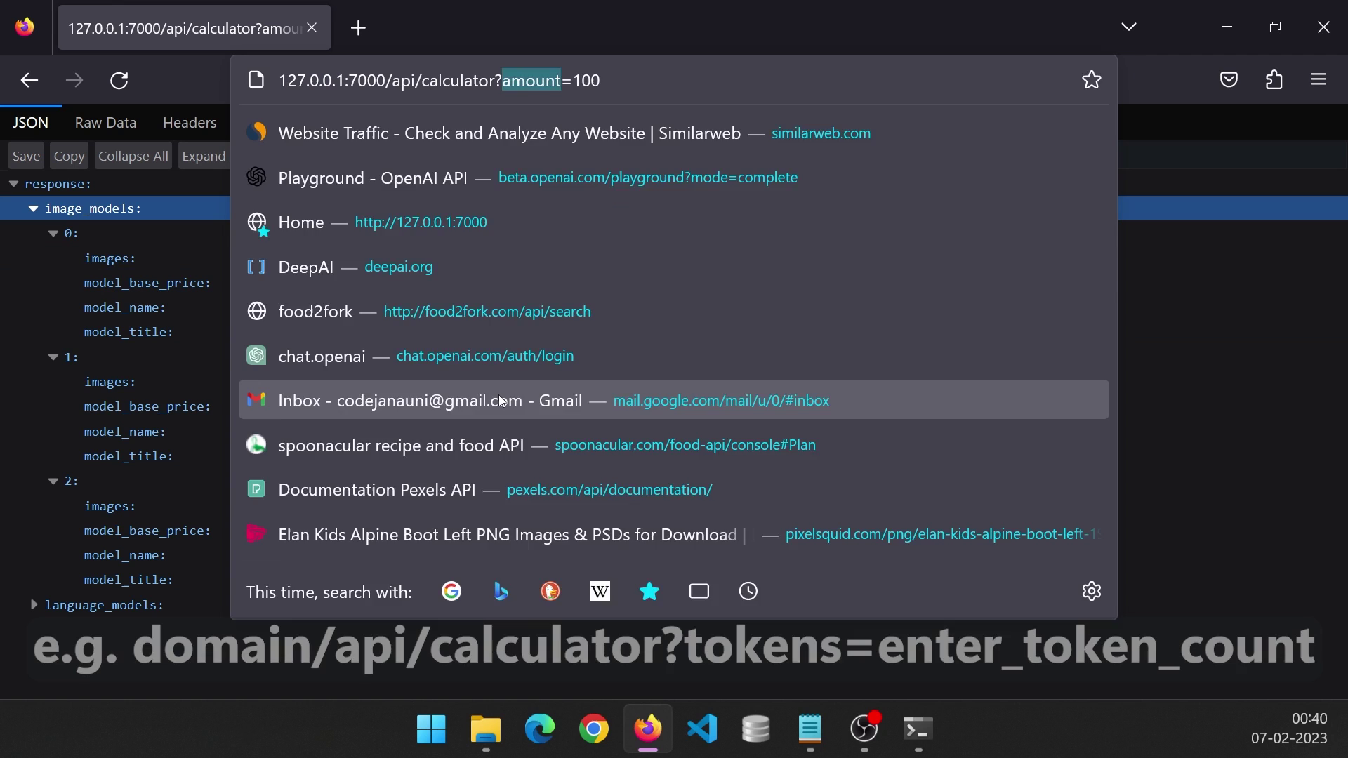
pyautogui.write('tokens=1')
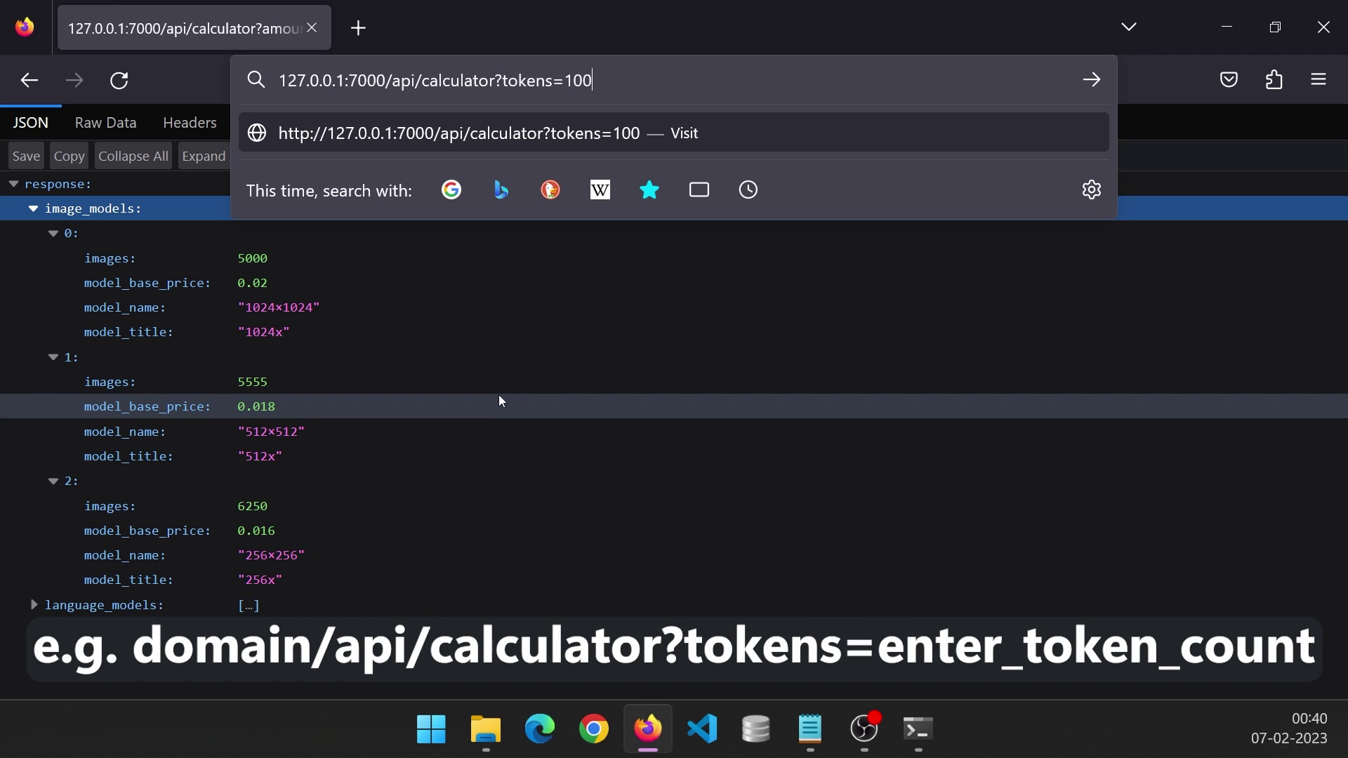
pyautogui.write('0')
pyautogui.press('Return')
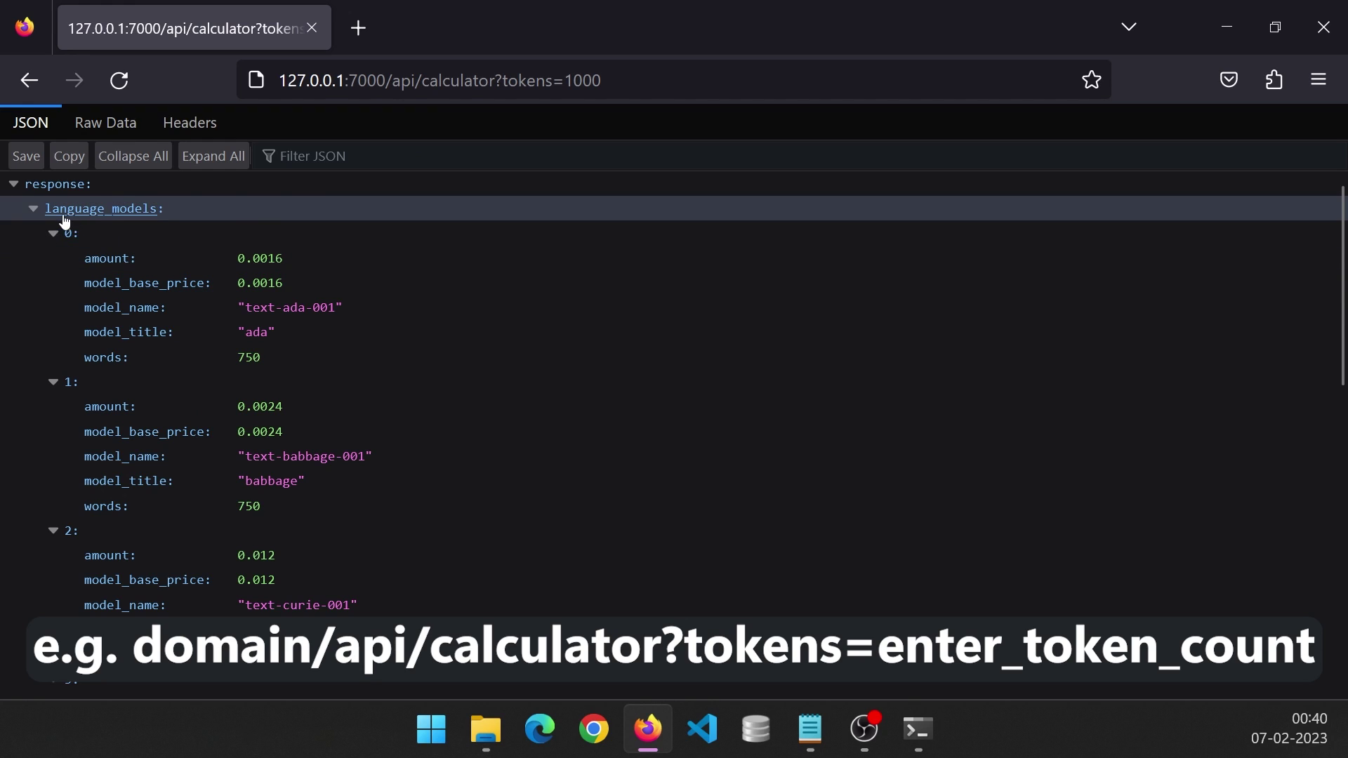
pyautogui.click(35, 211)
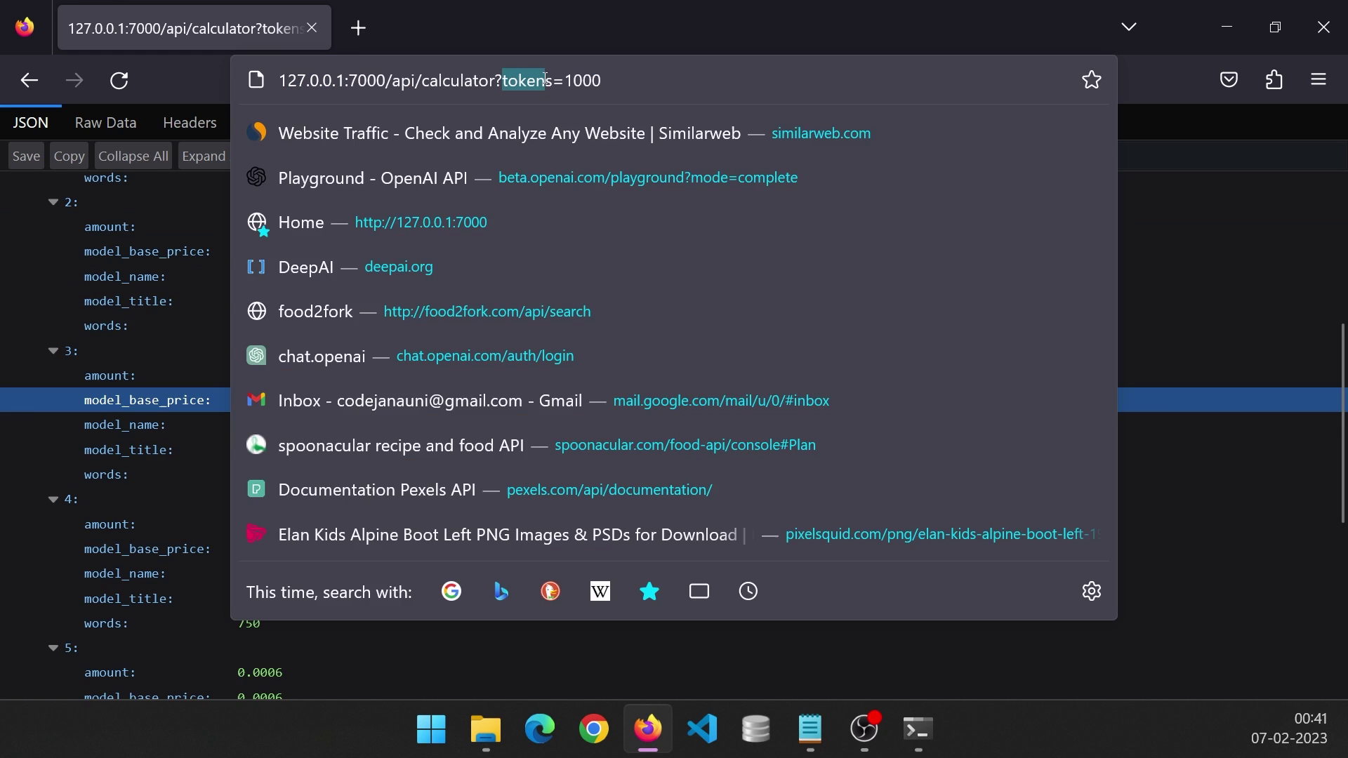
pyautogui.write('w')
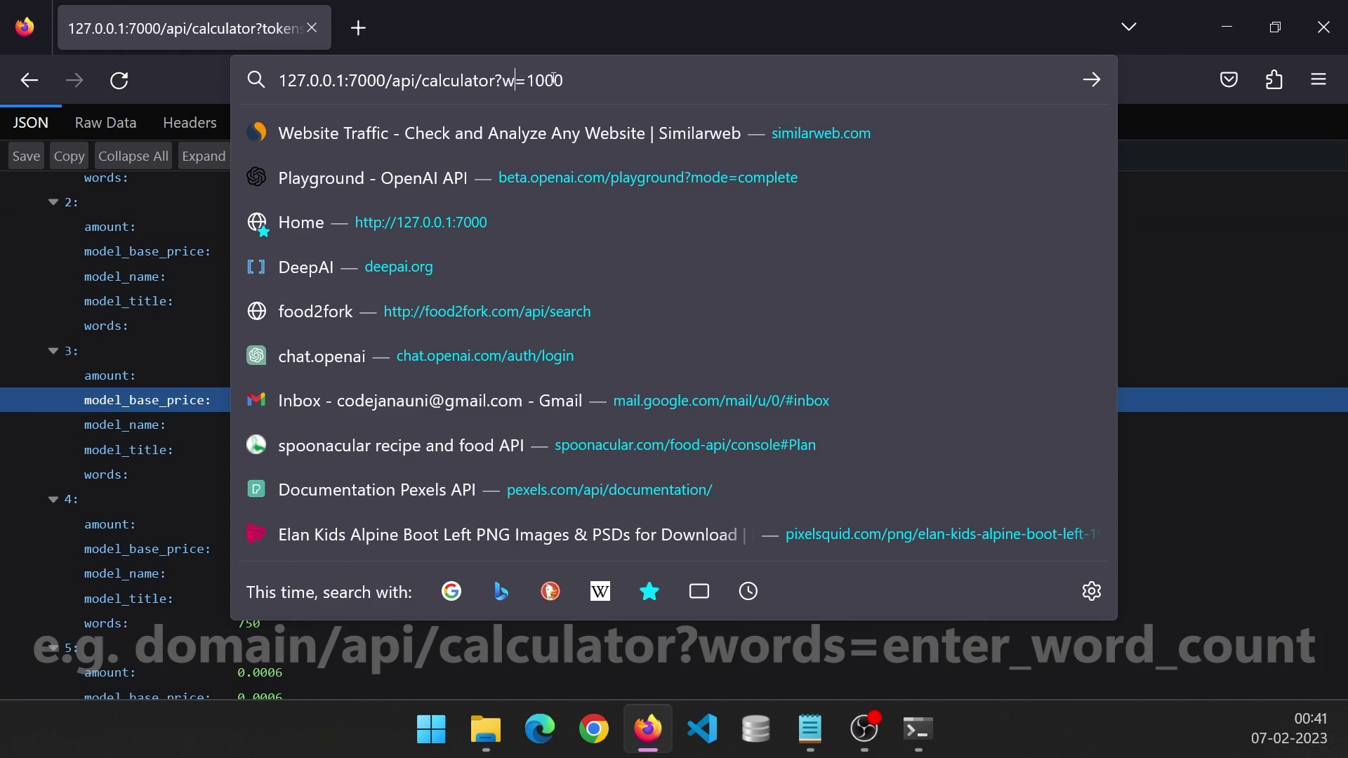
pyautogui.write('ords')
pyautogui.press('Return')
# Step: Change the word count to 750 and load the results
pyautogui.doubleClick(632, 68)
pyautogui.press('BackSpace')
pyautogui.write('750')
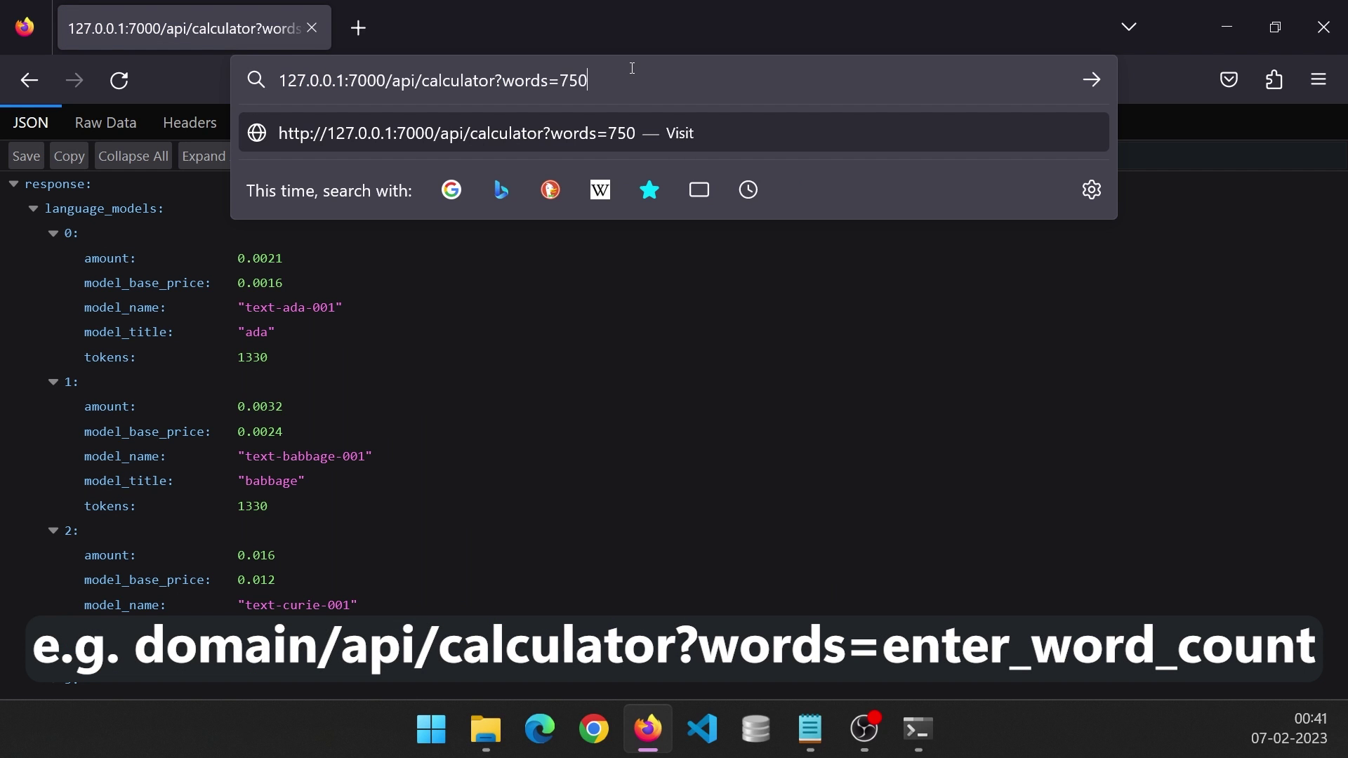
pyautogui.press('Return')
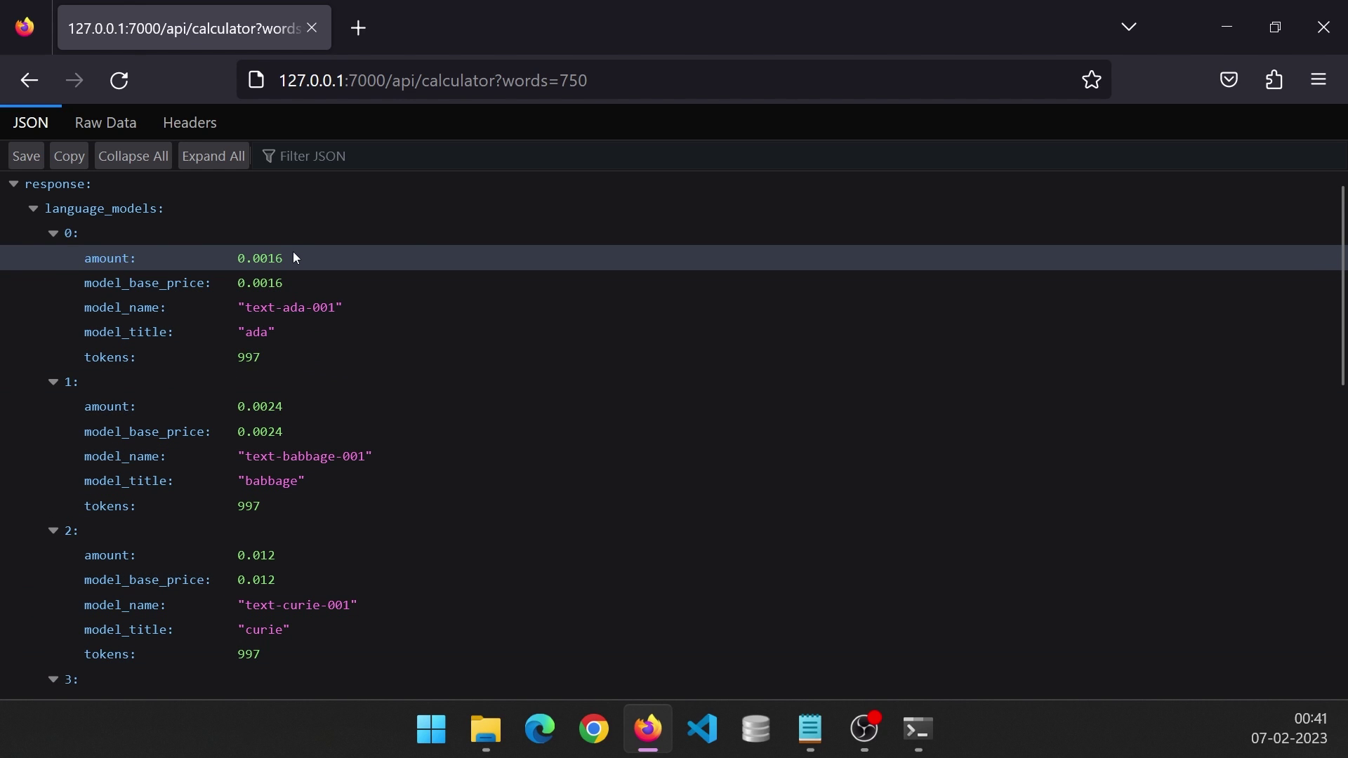
# Step: Query images=100, getting costs 2, 1.8 and 1.6 for 1024, 512 and 256 sizes
pyautogui.doubleClick(533, 80)
pyautogui.write('images')
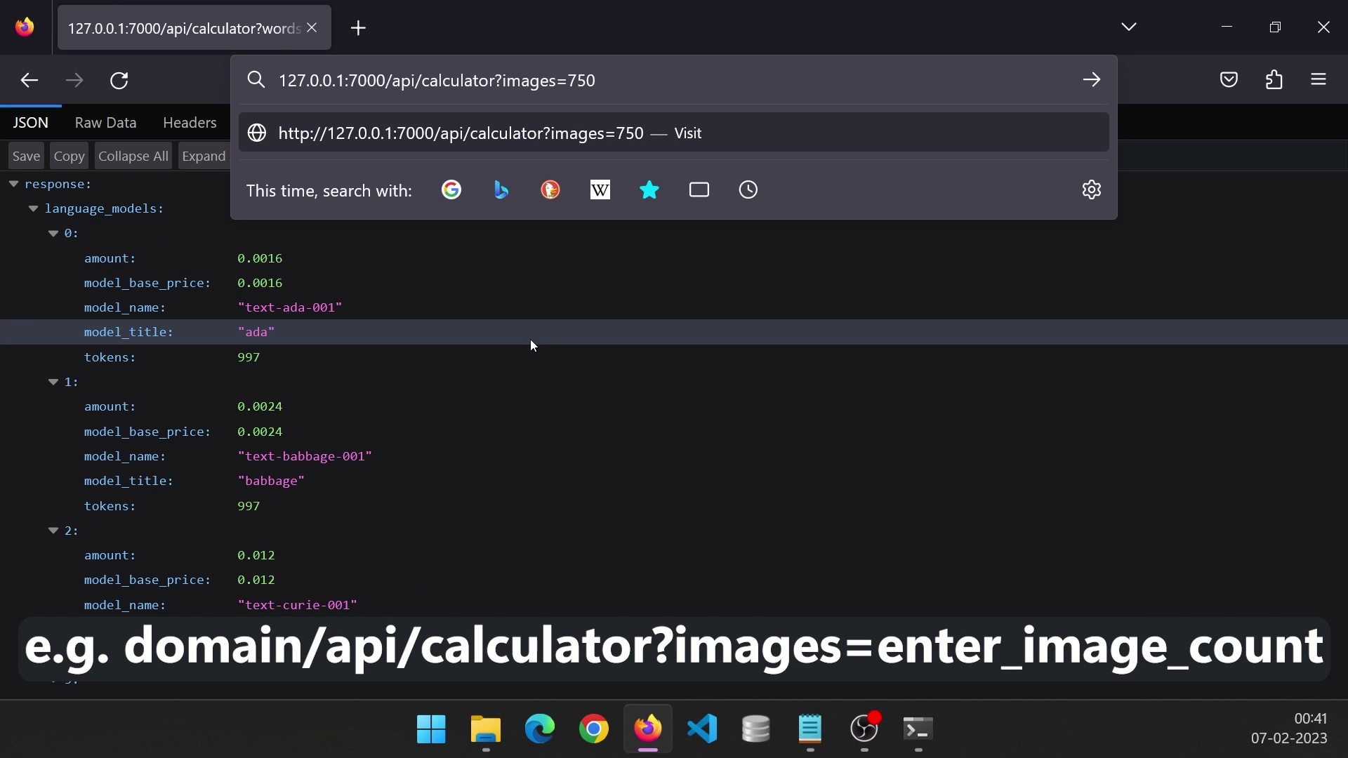
pyautogui.press('BackSpace')
pyautogui.press('BackSpace')
pyautogui.press('BackSpace')
pyautogui.write('100')
pyautogui.press('Return')
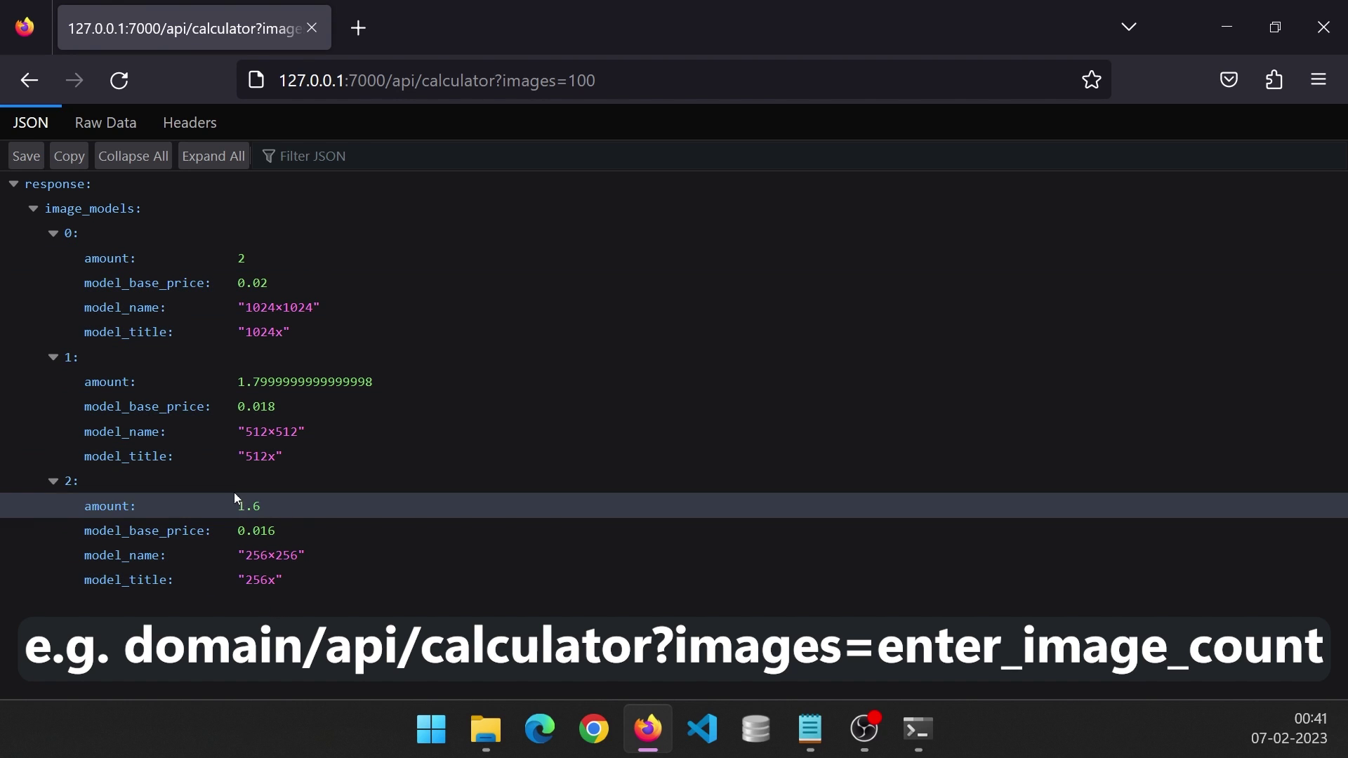
pyautogui.doubleClick(263, 332)
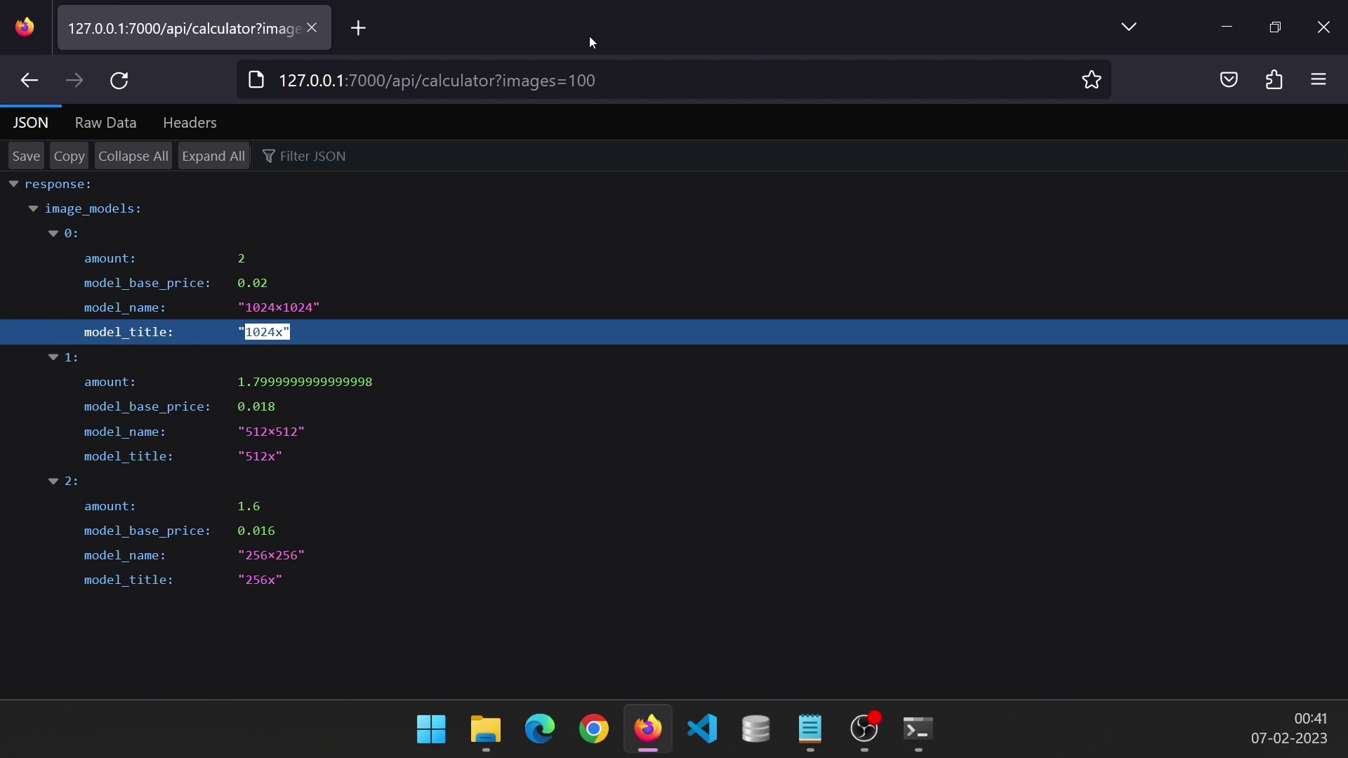
# Step: Open /api/docs and review its usecase and amount filter examples
pyautogui.moveTo(424, 82); pyautogui.dragTo(733, 86)
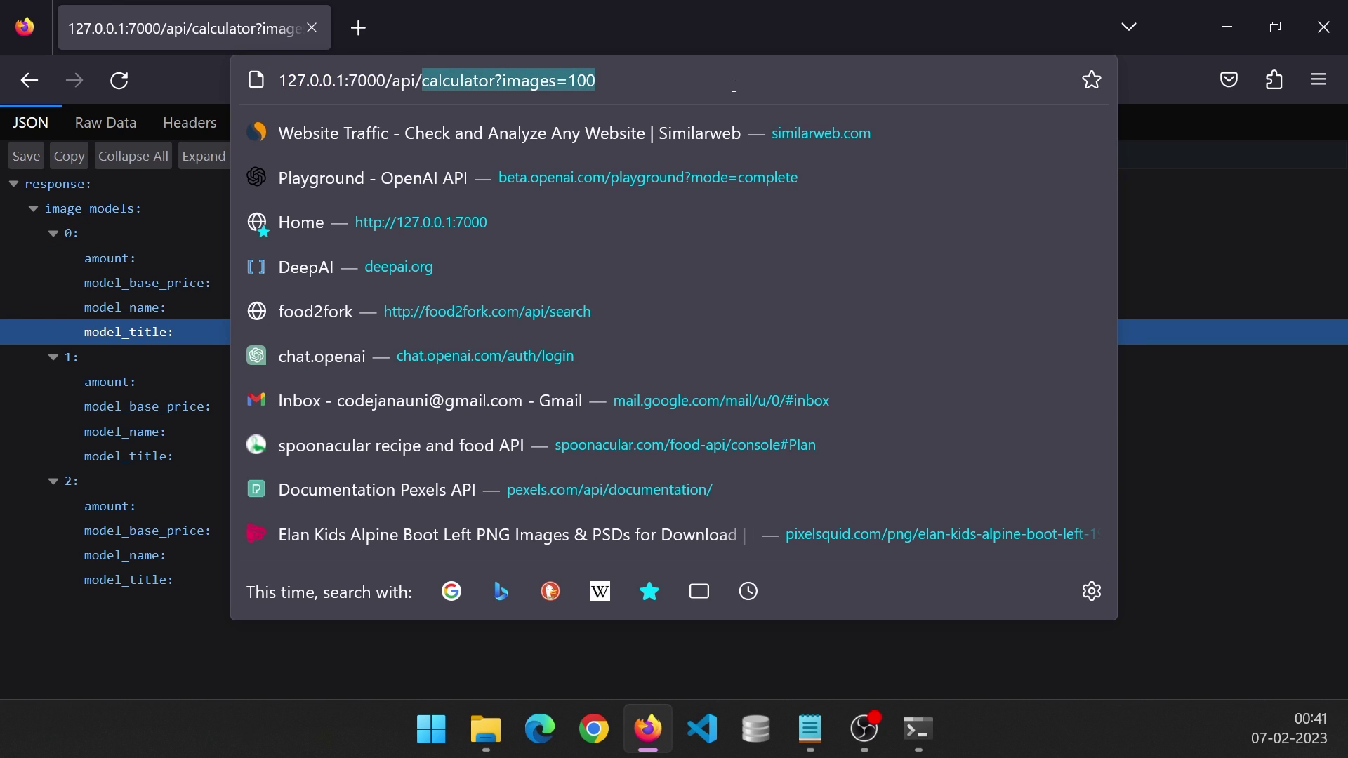
pyautogui.write('docs')
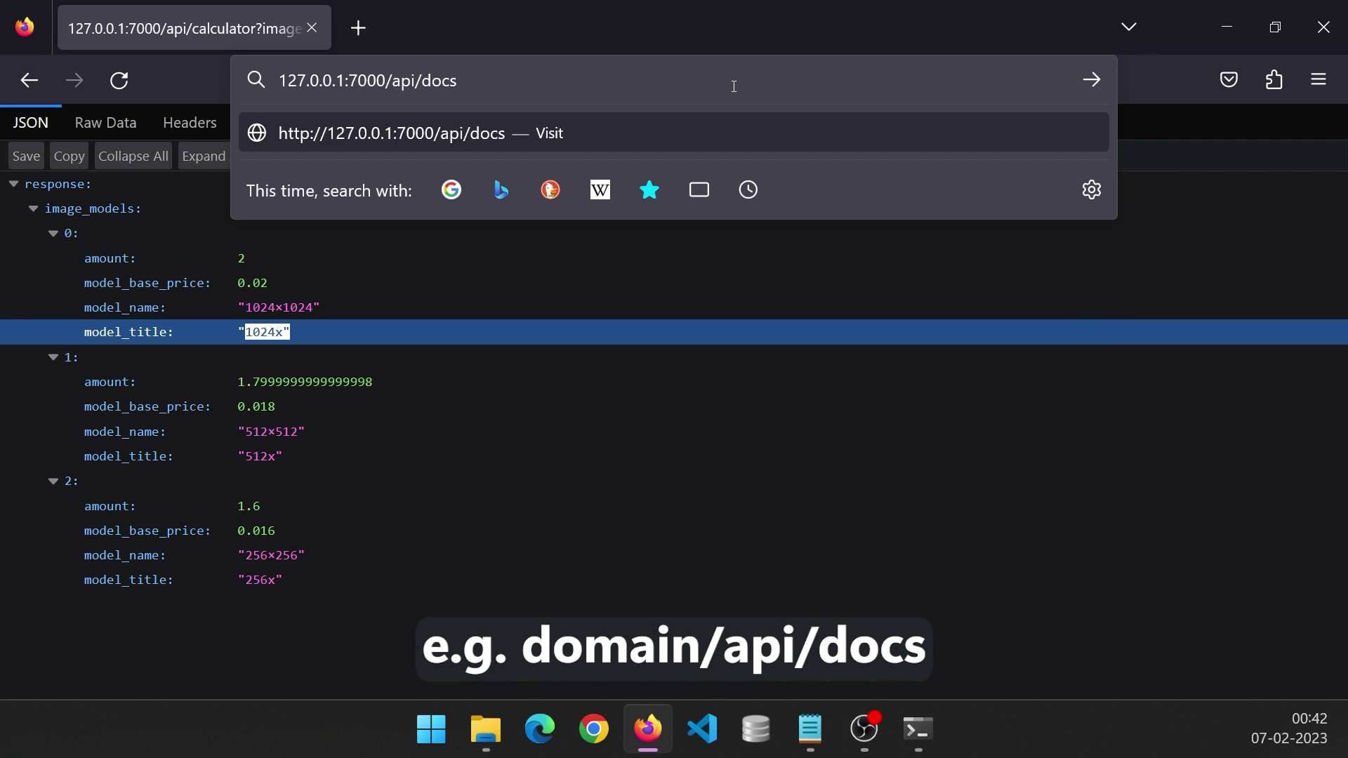
pyautogui.press('Return')
pyautogui.doubleClick(382, 332)
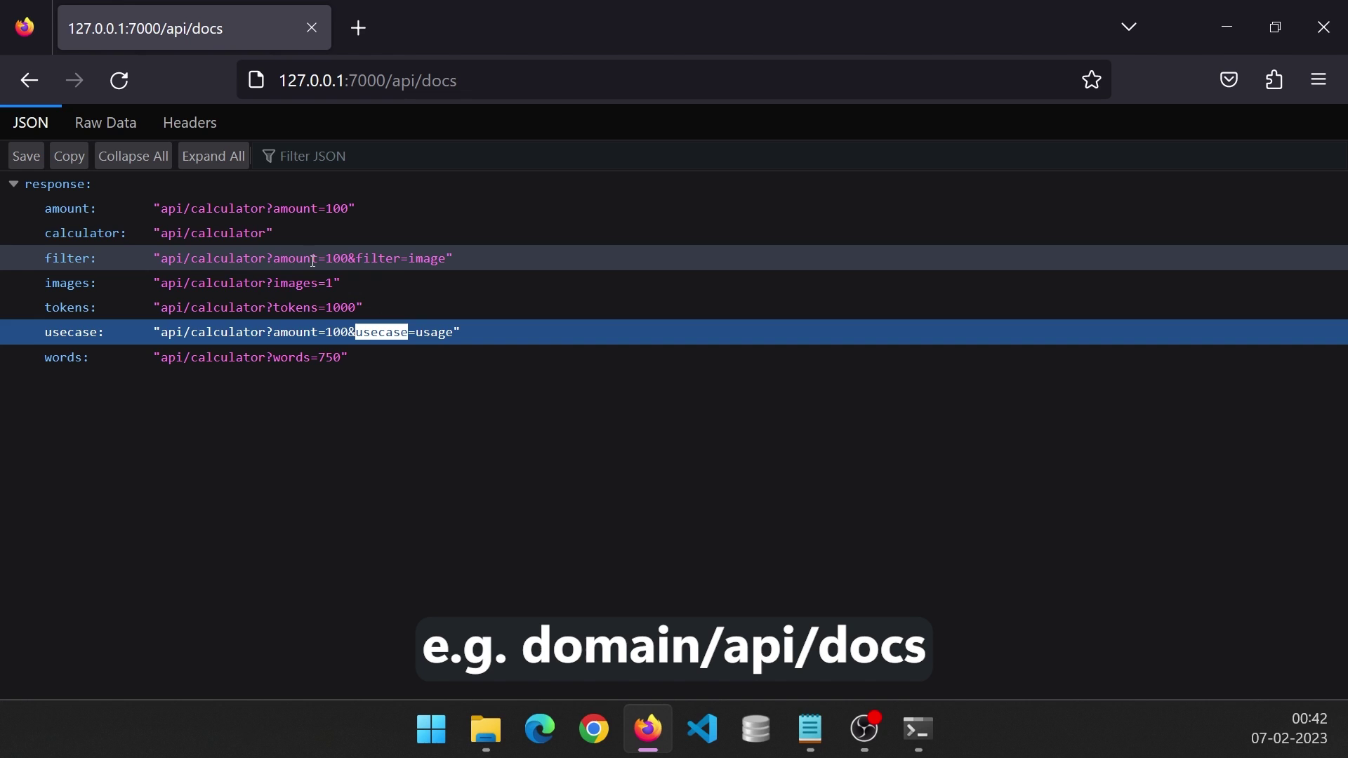
pyautogui.doubleClick(288, 259)
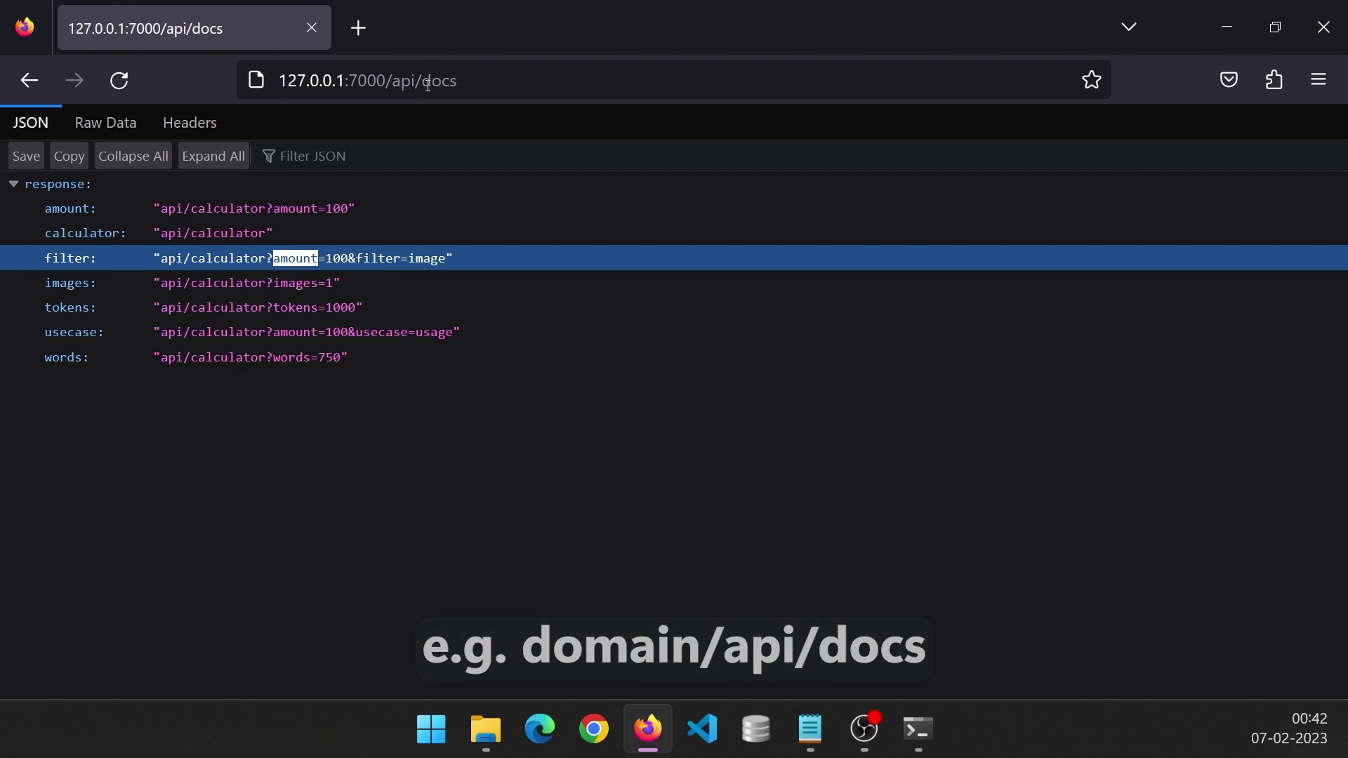
# Step: Query amount=100, then add &filter=image, leaving language_models empty
pyautogui.click(558, 90)
pyautogui.write('127.0.0.1:7000/api/calculator?amount=100')
pyautogui.press('Return')
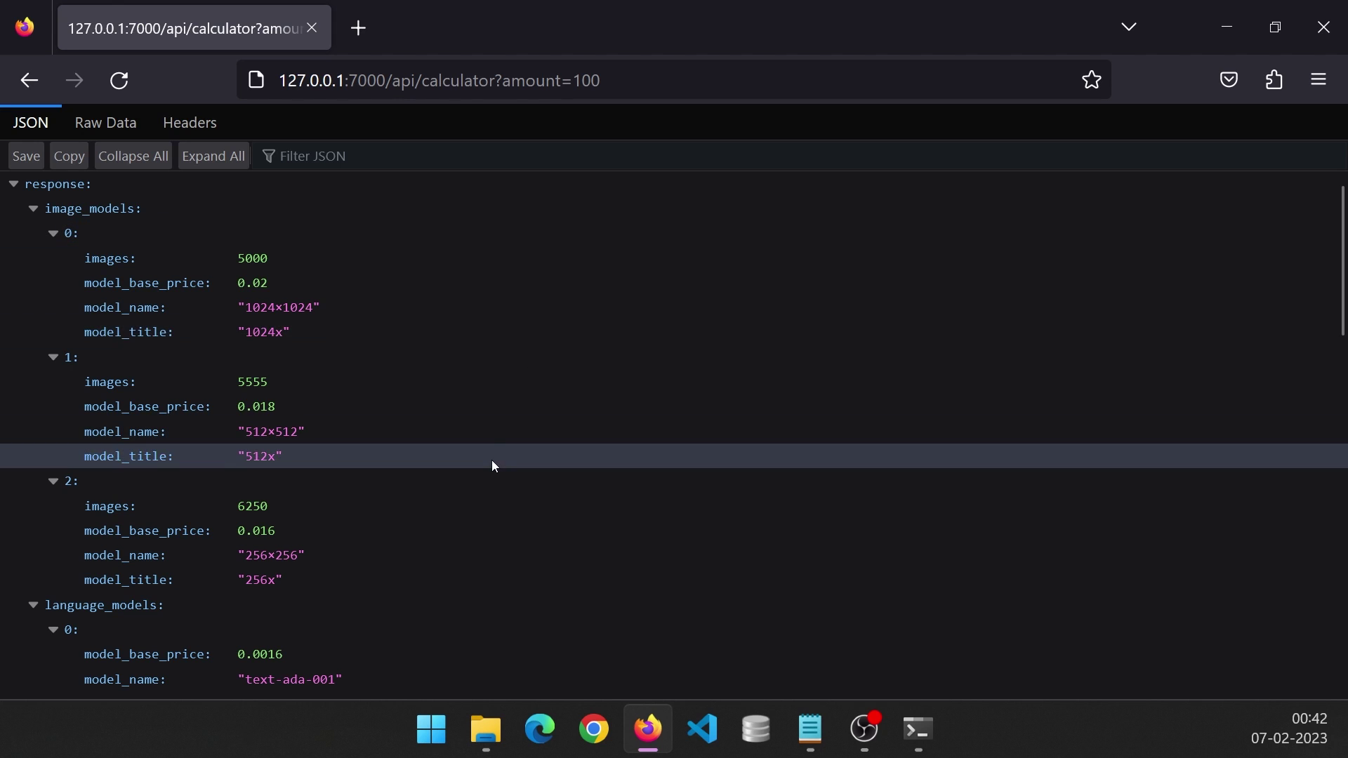
pyautogui.click(687, 82)
pyautogui.press('End')
pyautogui.write('&filte')
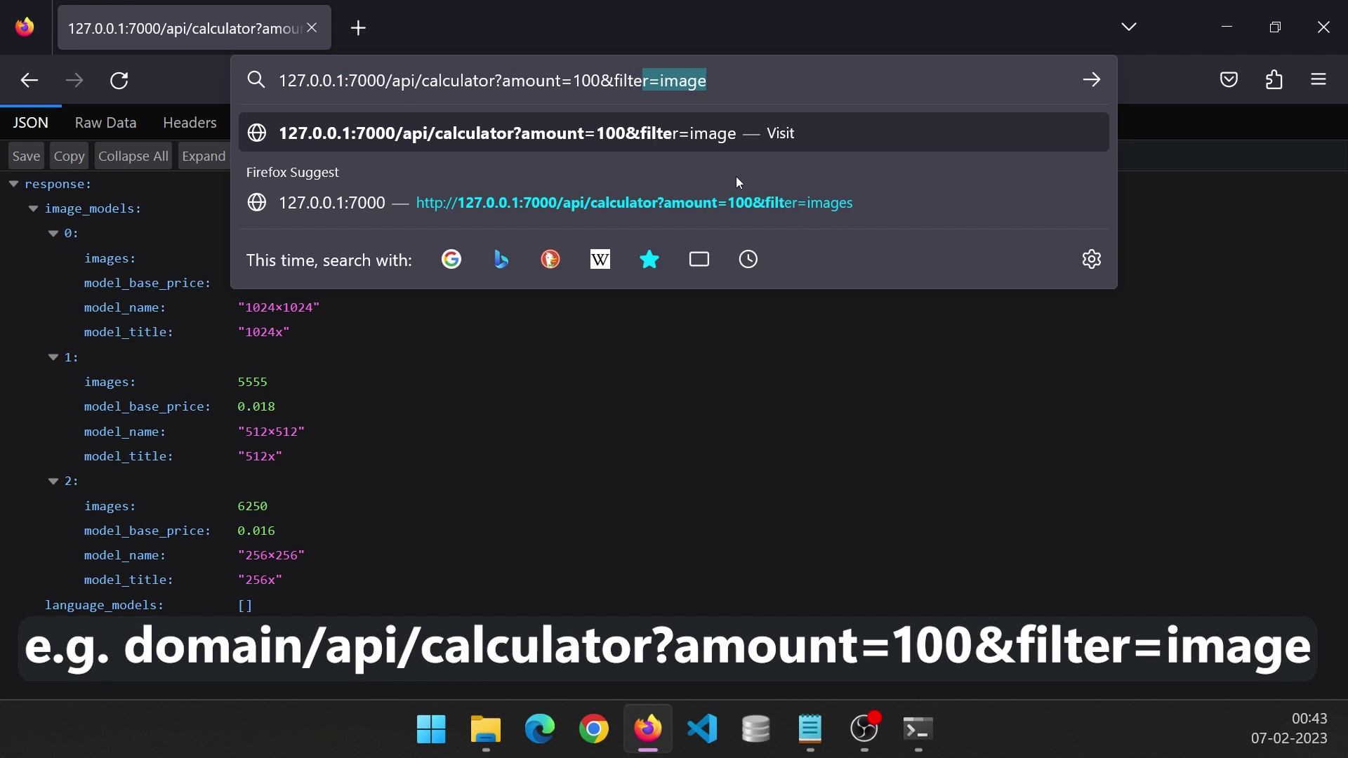
pyautogui.write('r=image')
pyautogui.press('Return')
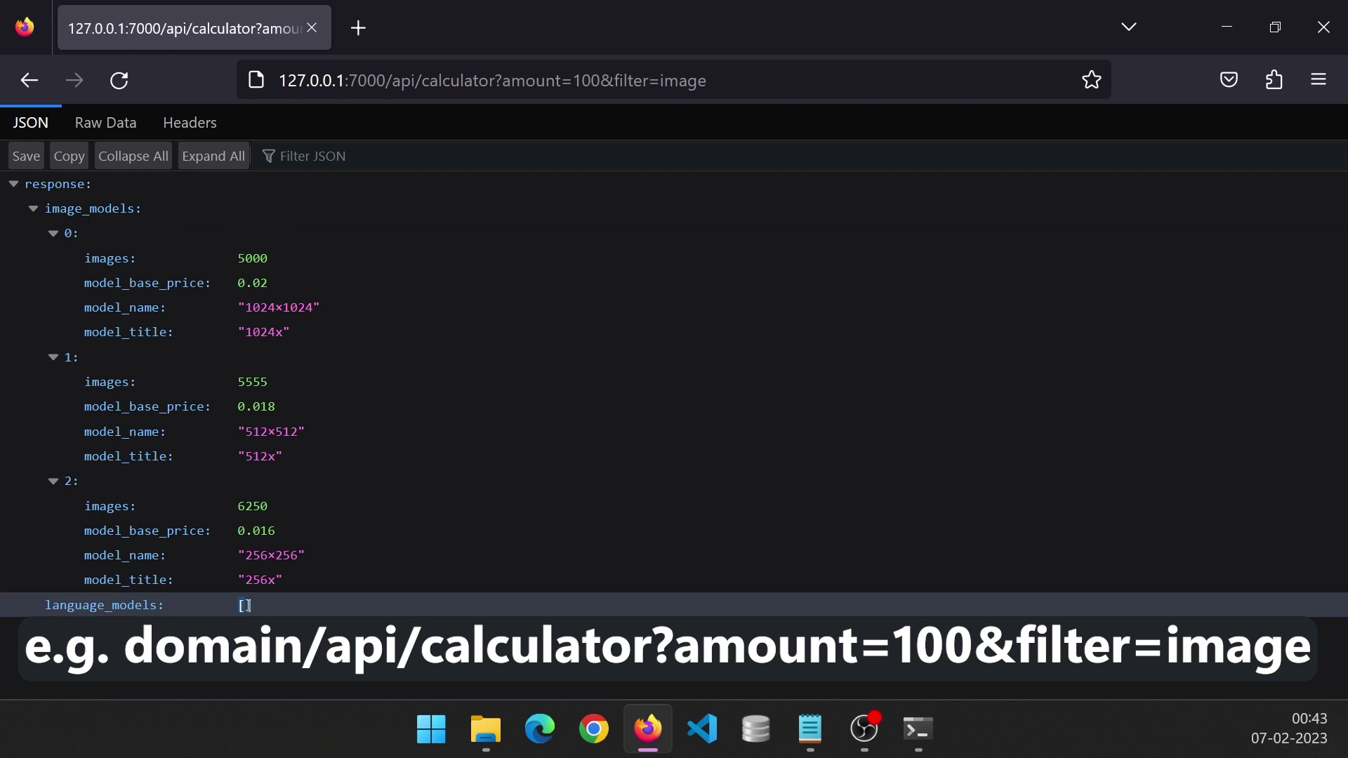
pyautogui.click(247, 605)
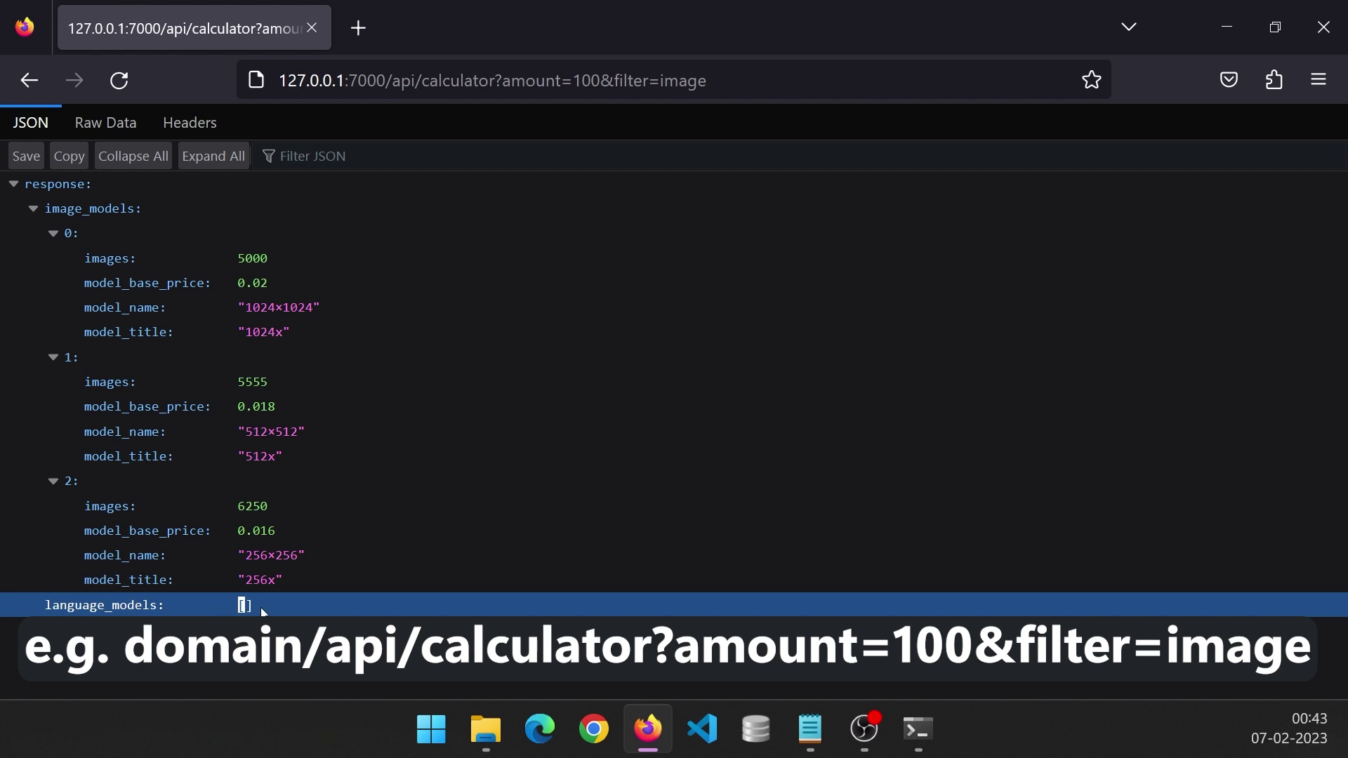
# Step: Change the filter to language and collapse the language_models results
pyautogui.doubleClick(683, 81)
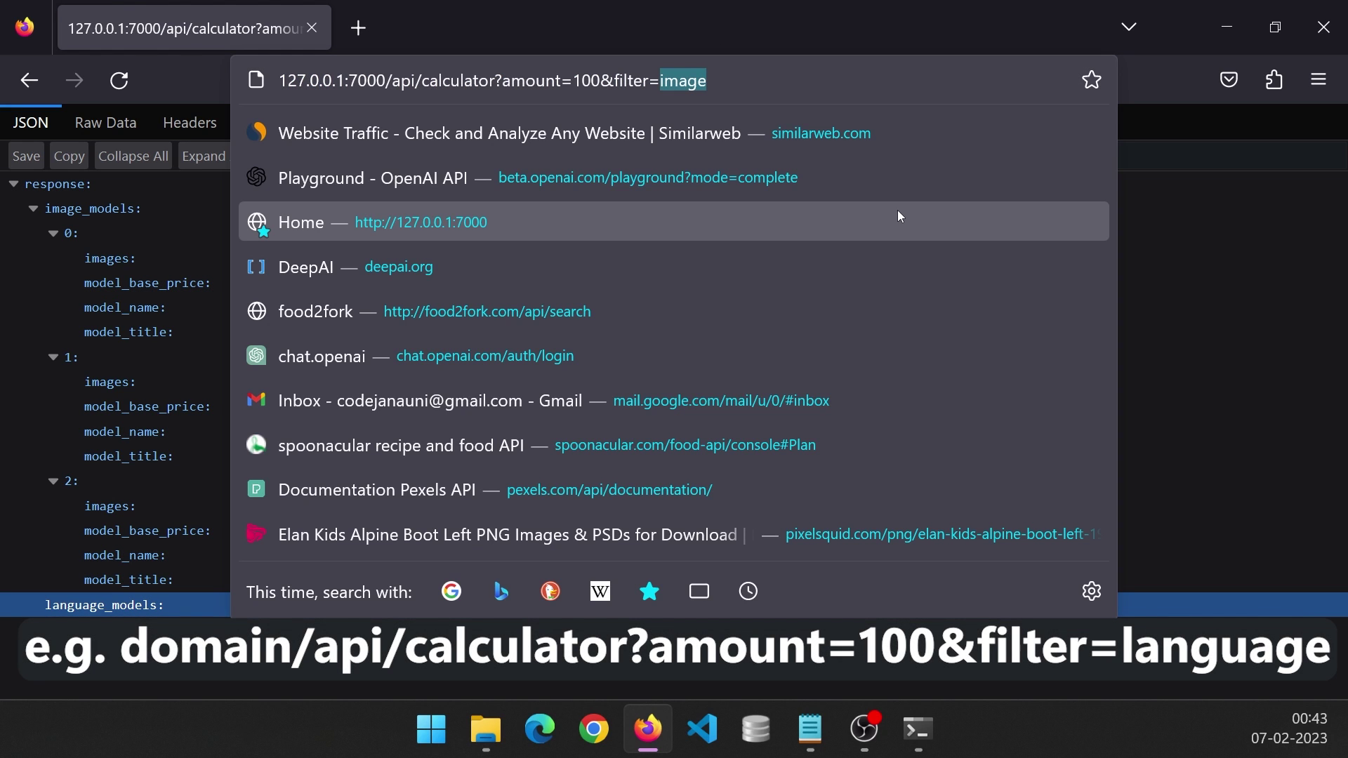
pyautogui.write('la')
pyautogui.press('BackSpace')
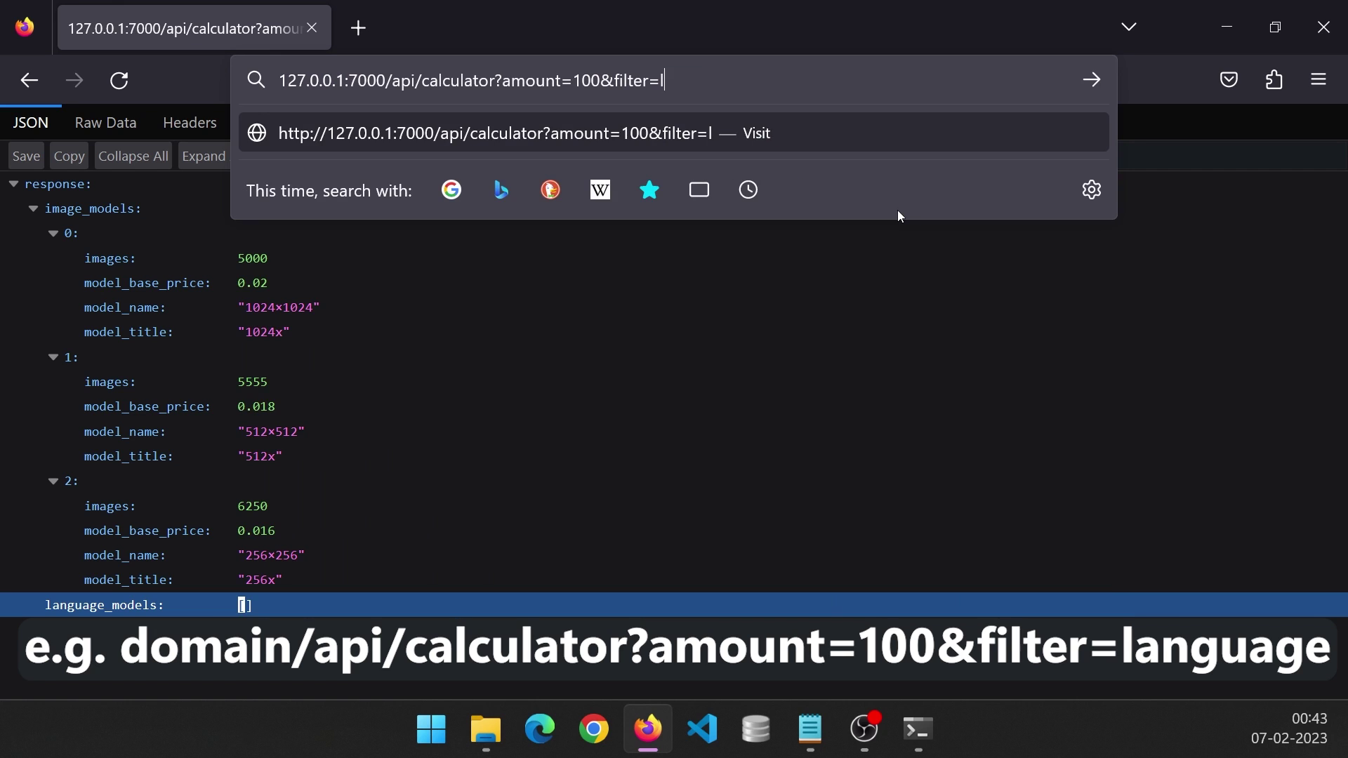
pyautogui.write('anguag')
pyautogui.write('e')
pyautogui.press('Return')
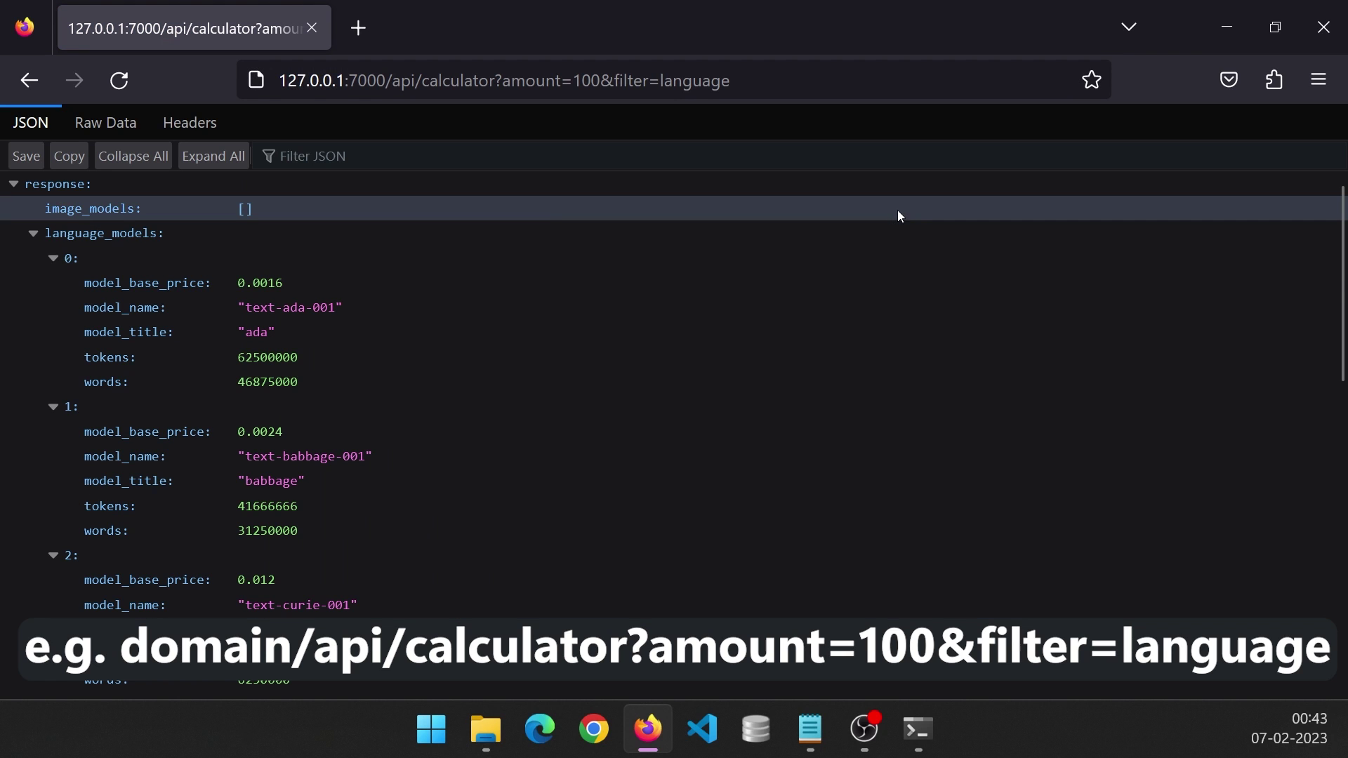
pyautogui.click(33, 233)
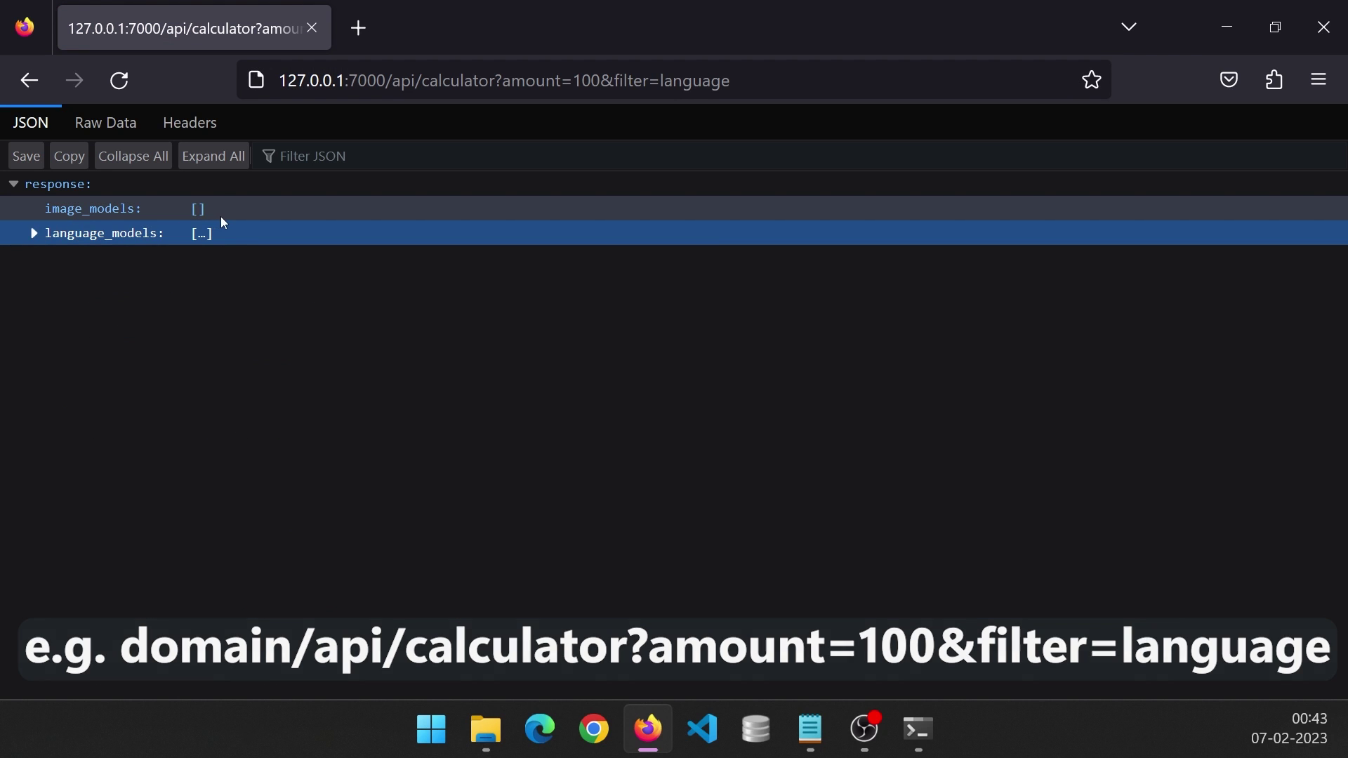
# Step: Query the API with usecase=usage for amount 100 and review the usage results
pyautogui.moveTo(614, 80); pyautogui.dragTo(753, 64)
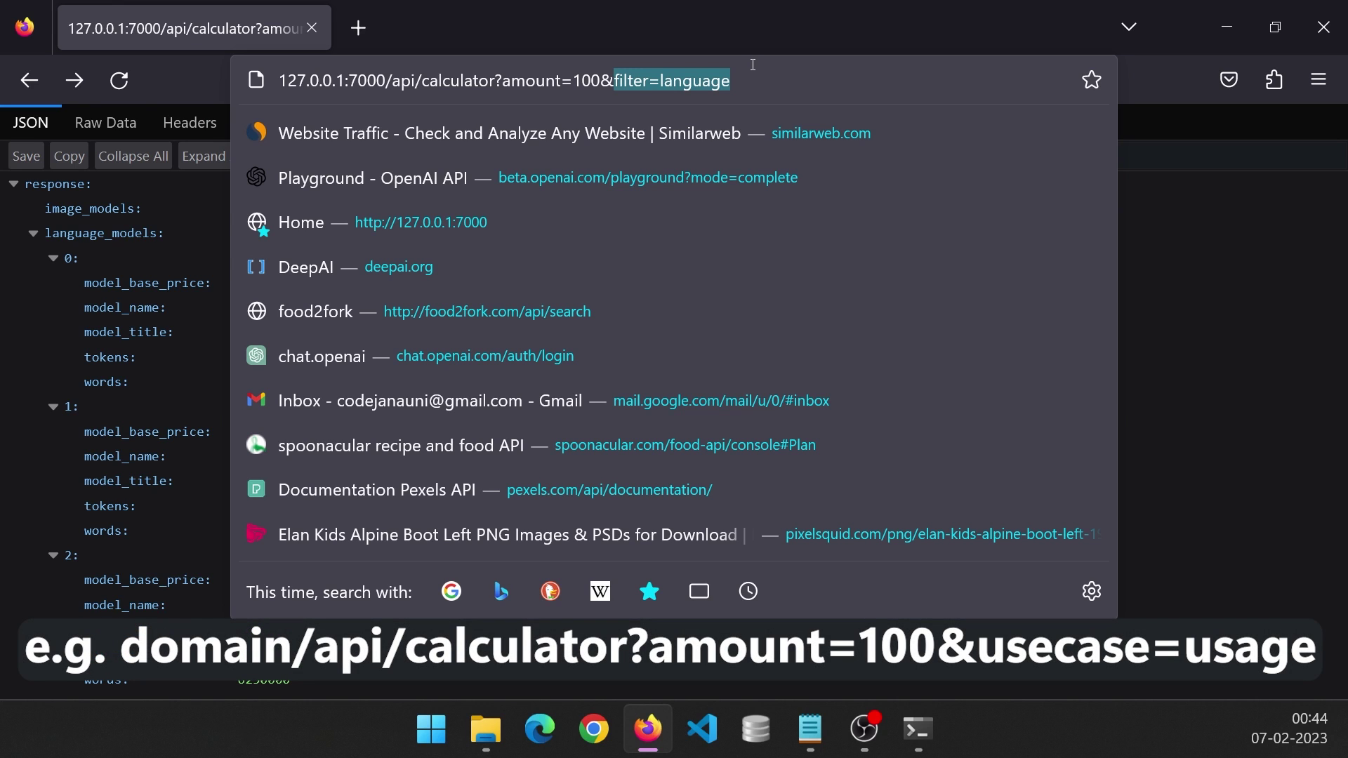
pyautogui.write('use')
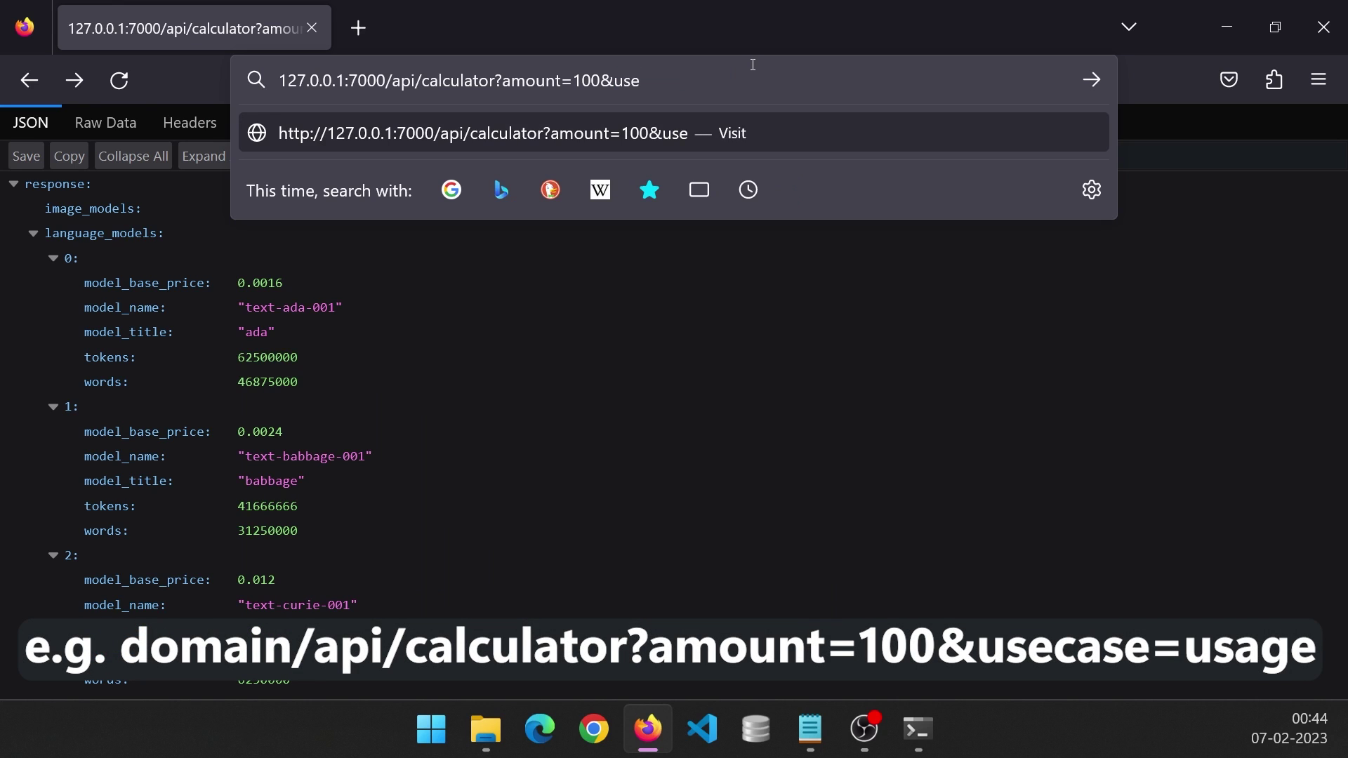
pyautogui.write('case=usage')
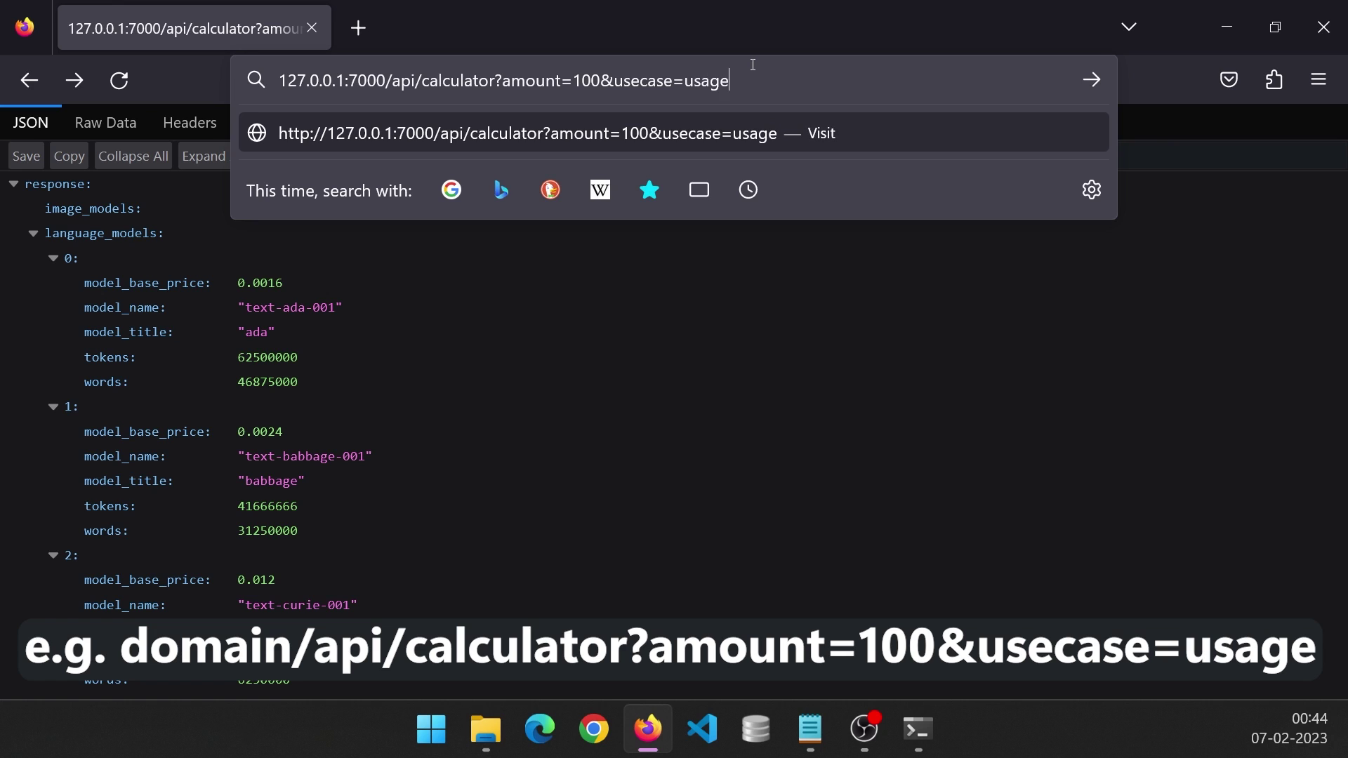
pyautogui.press('Return')
pyautogui.scroll(-1, 316, 421)
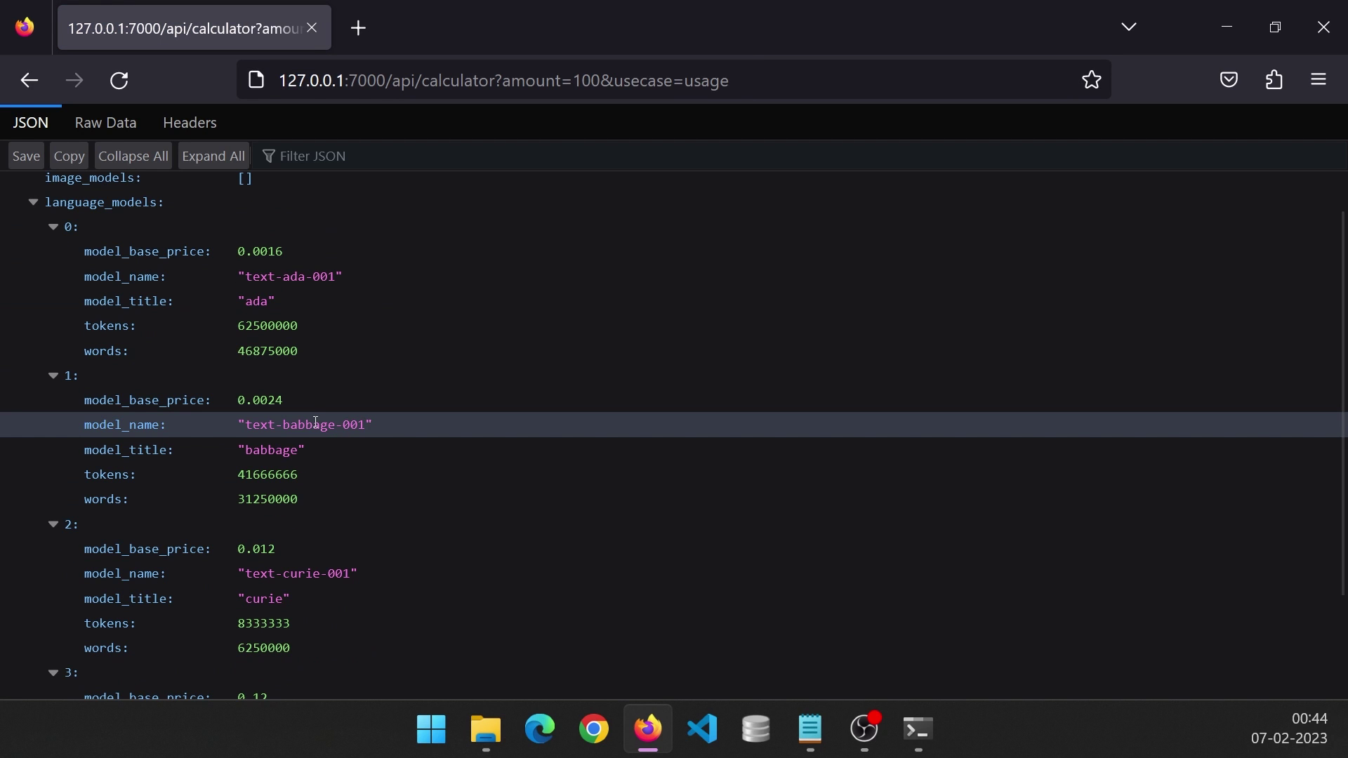
pyautogui.scroll(-3, 314, 414)
pyautogui.scroll(3, 314, 414)
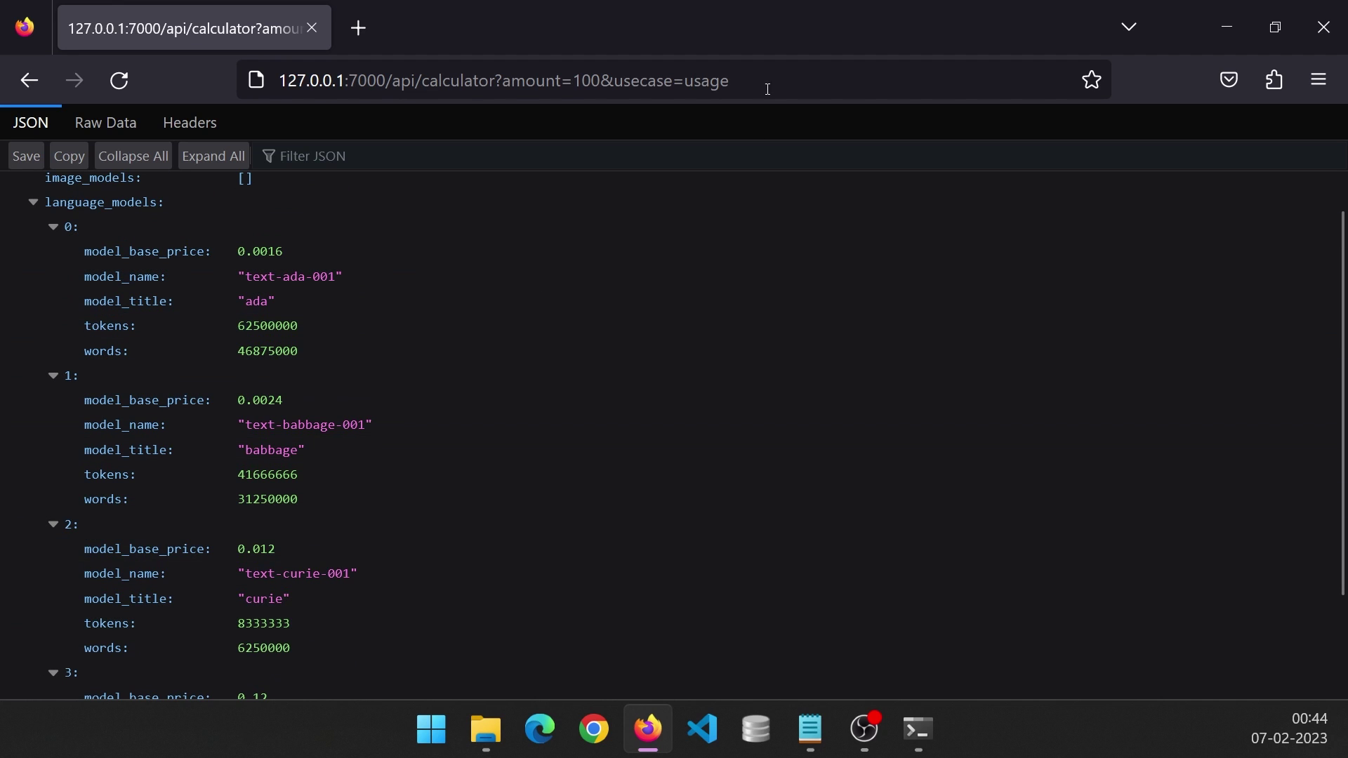
# Step: Switch the query to usecase=training and highlight the ada-t training model entry
pyautogui.doubleClick(707, 81)
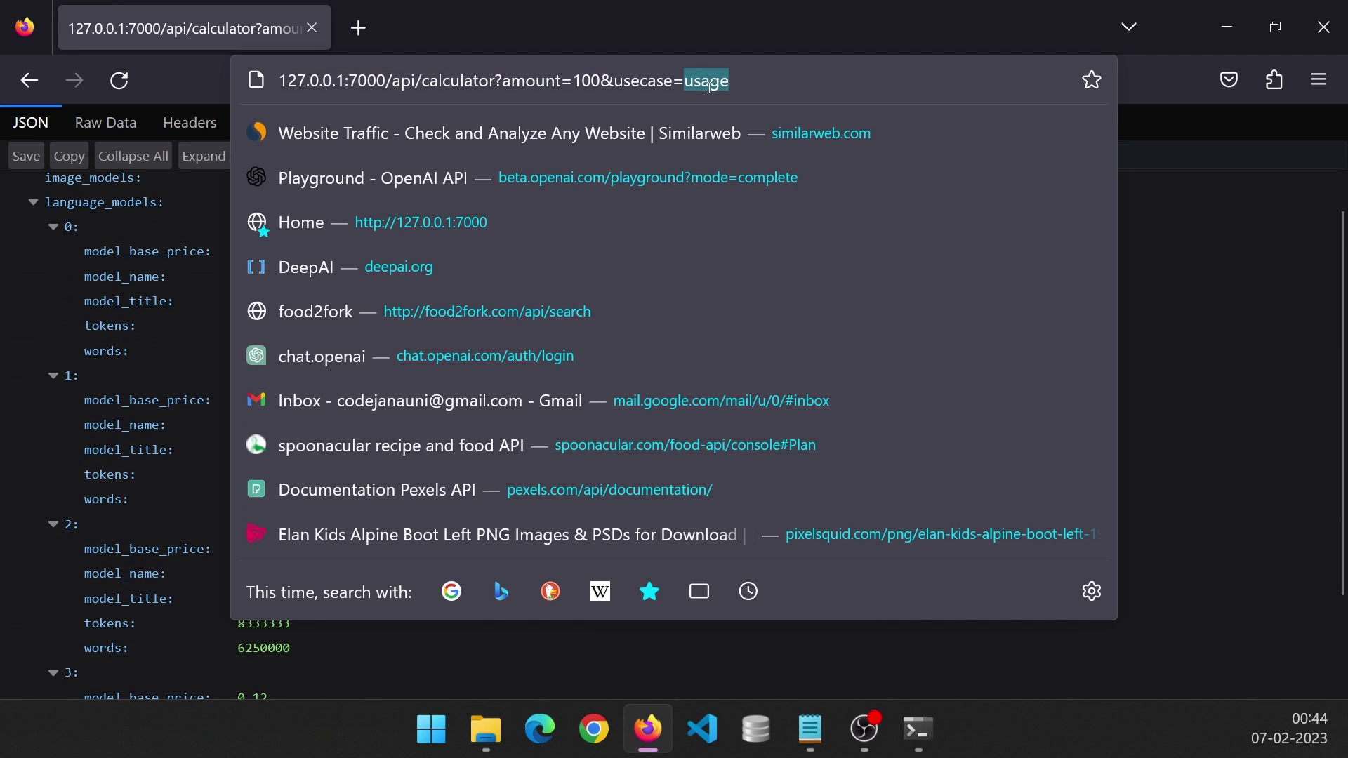
pyautogui.write('training')
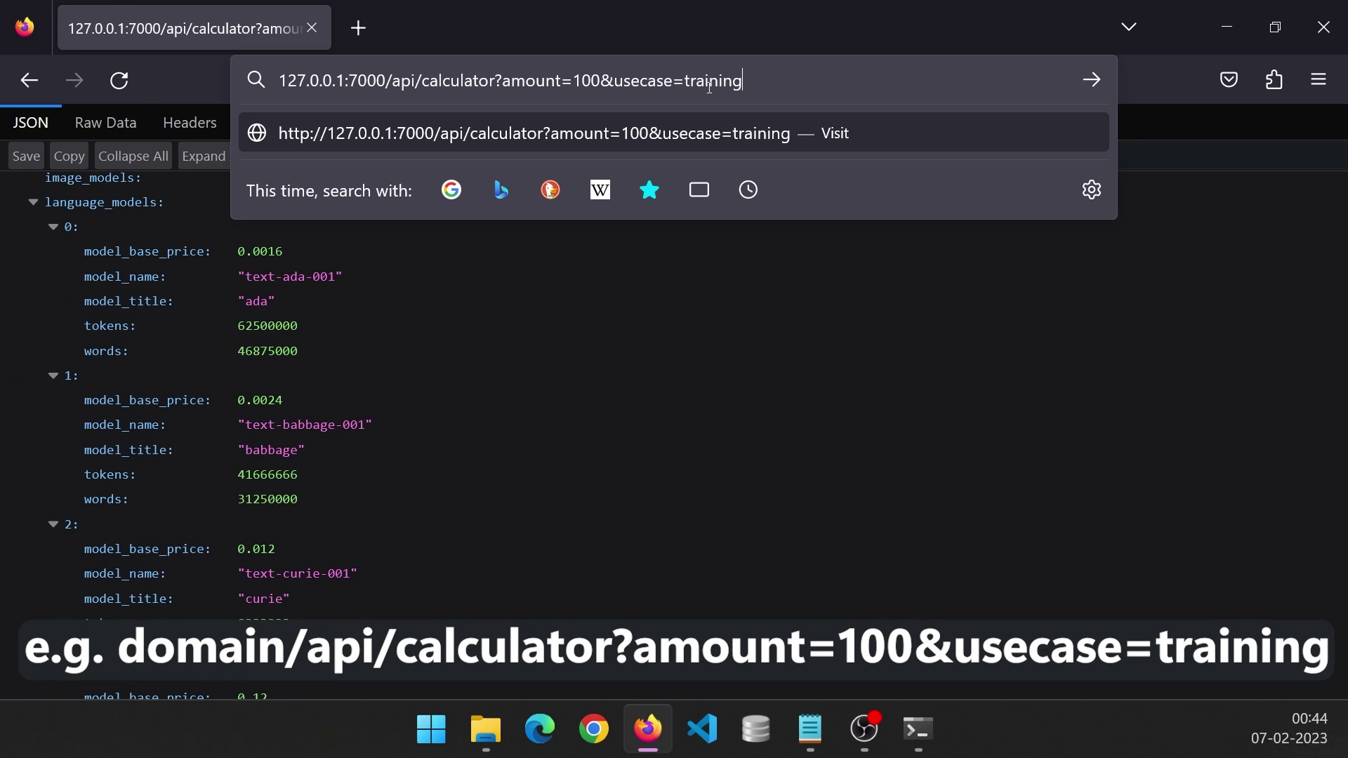
pyautogui.press('Return')
pyautogui.scroll(-3, 149, 317)
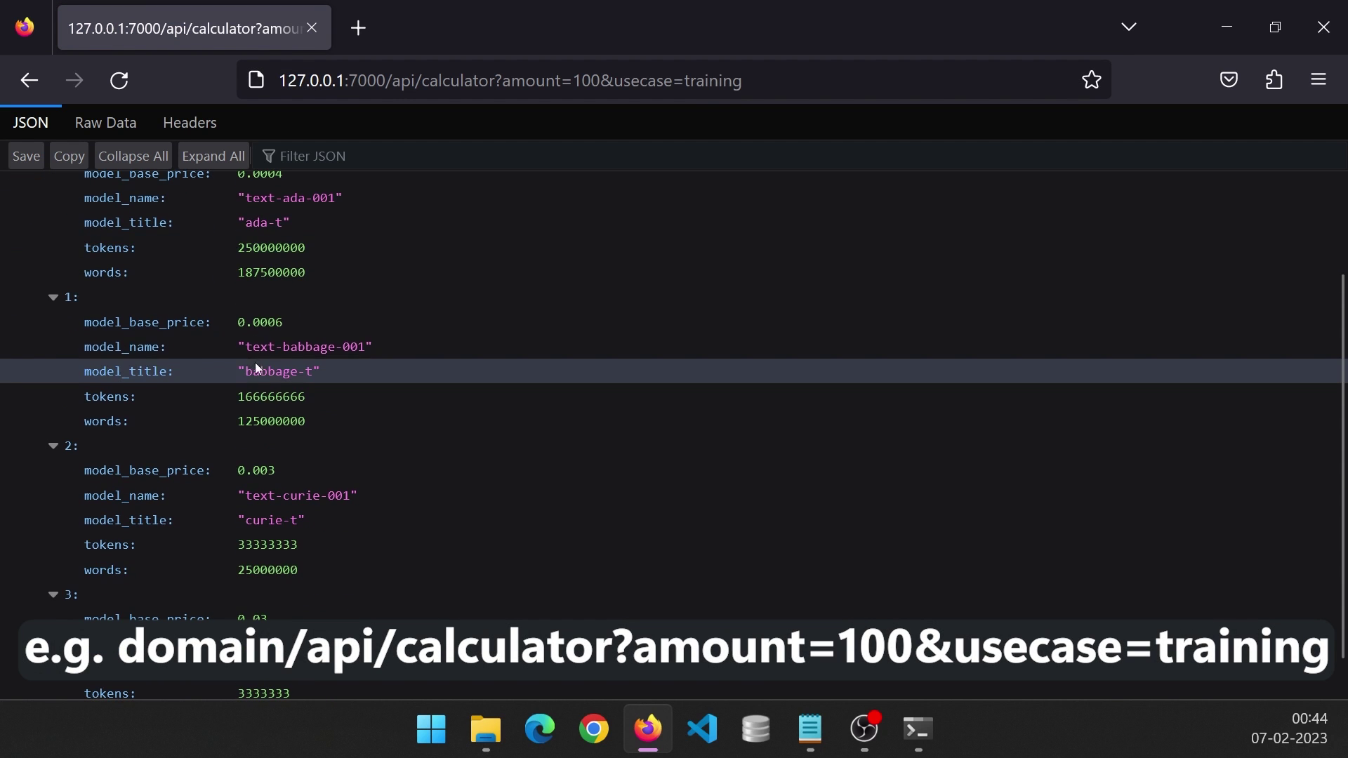
pyautogui.moveTo(238, 222); pyautogui.dragTo(293, 224)
pyautogui.scroll(3, 676, 235)
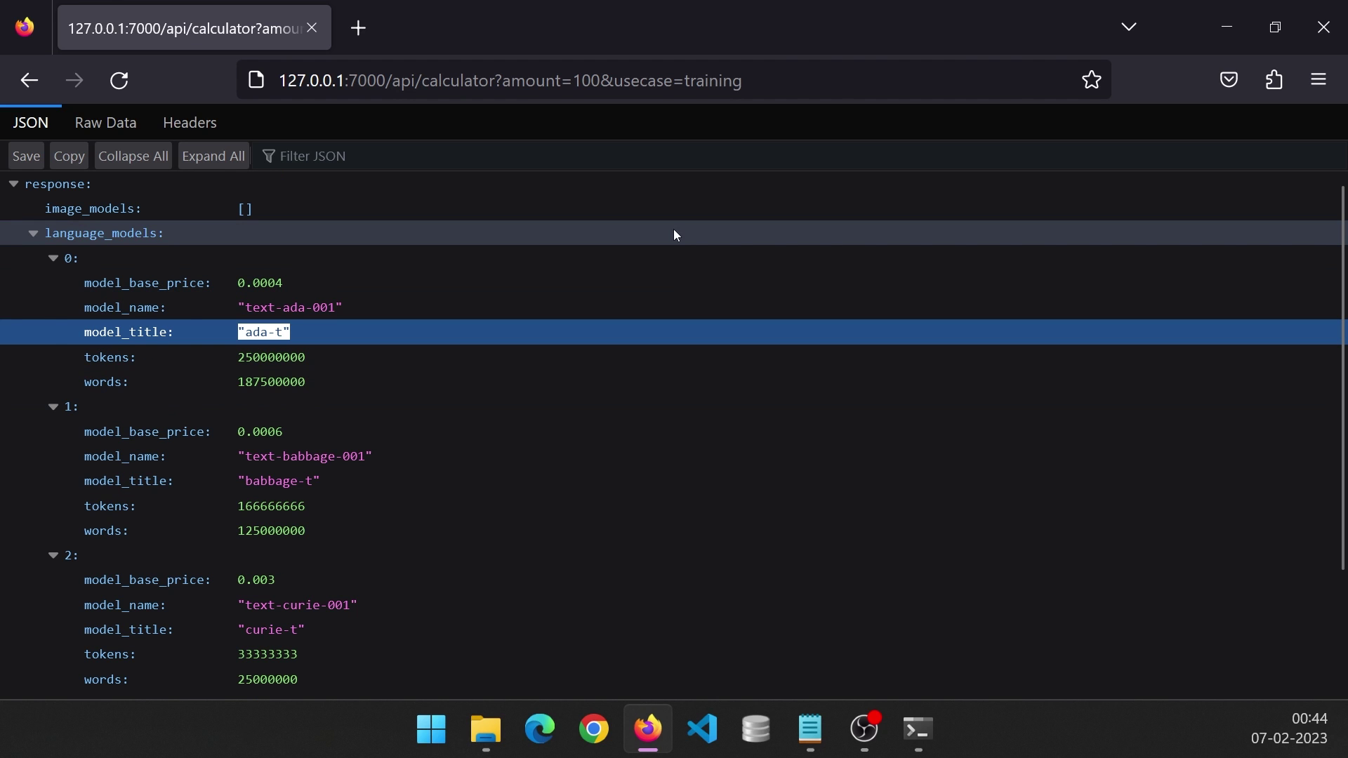